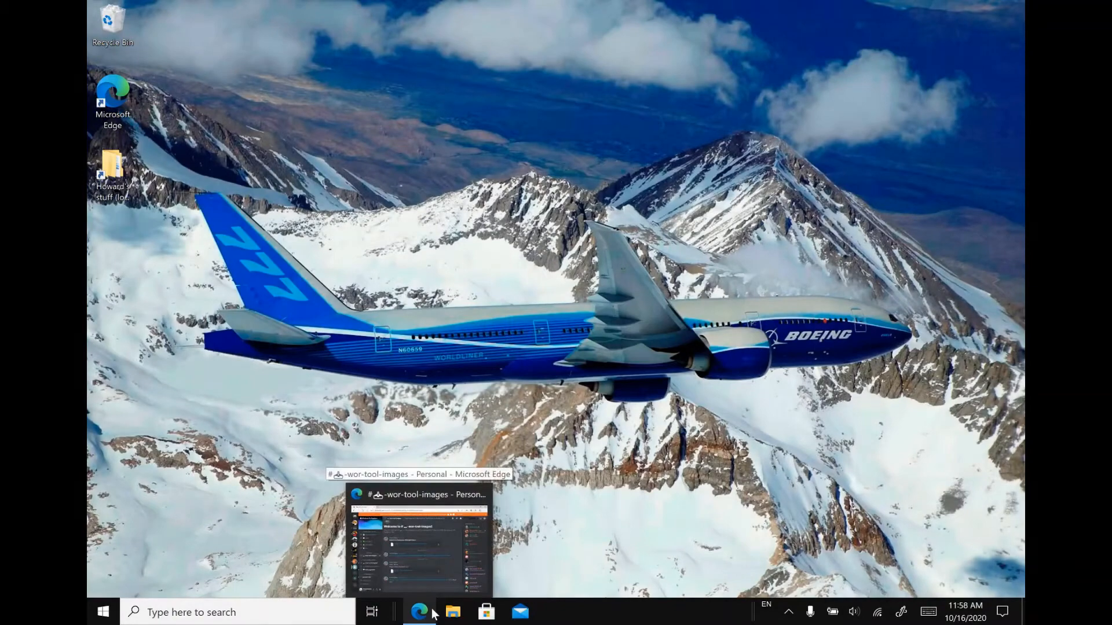
# Switch to Microsoft Edge and download Project NEON.wim through the 0.2.7 MEGA link in the wor-tool-images channel.
pyautogui.click(433, 613)
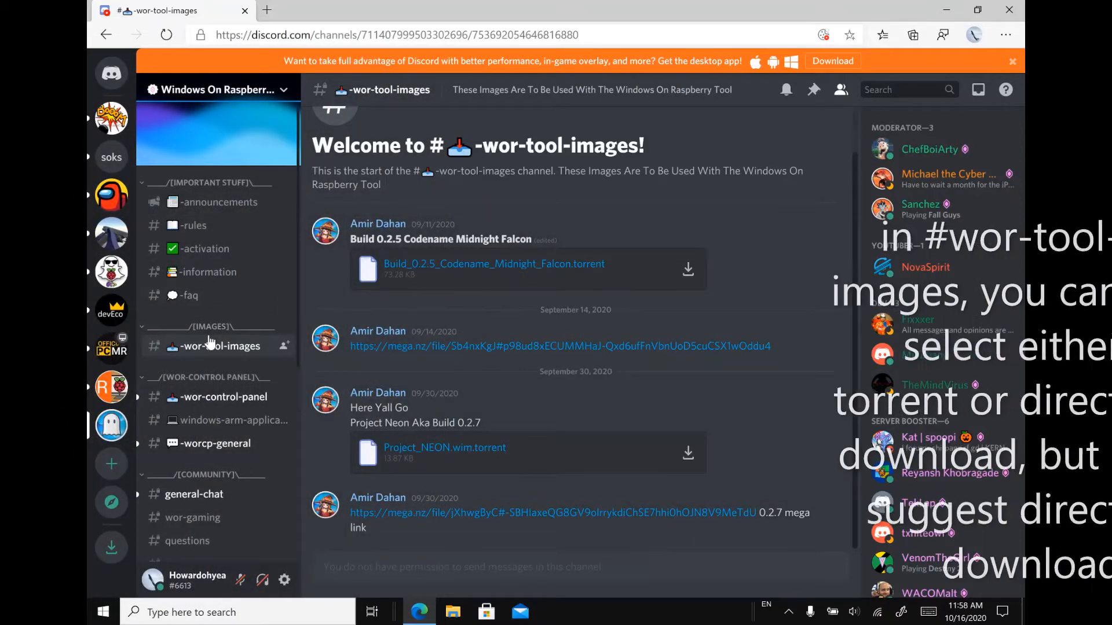
pyautogui.click(447, 515)
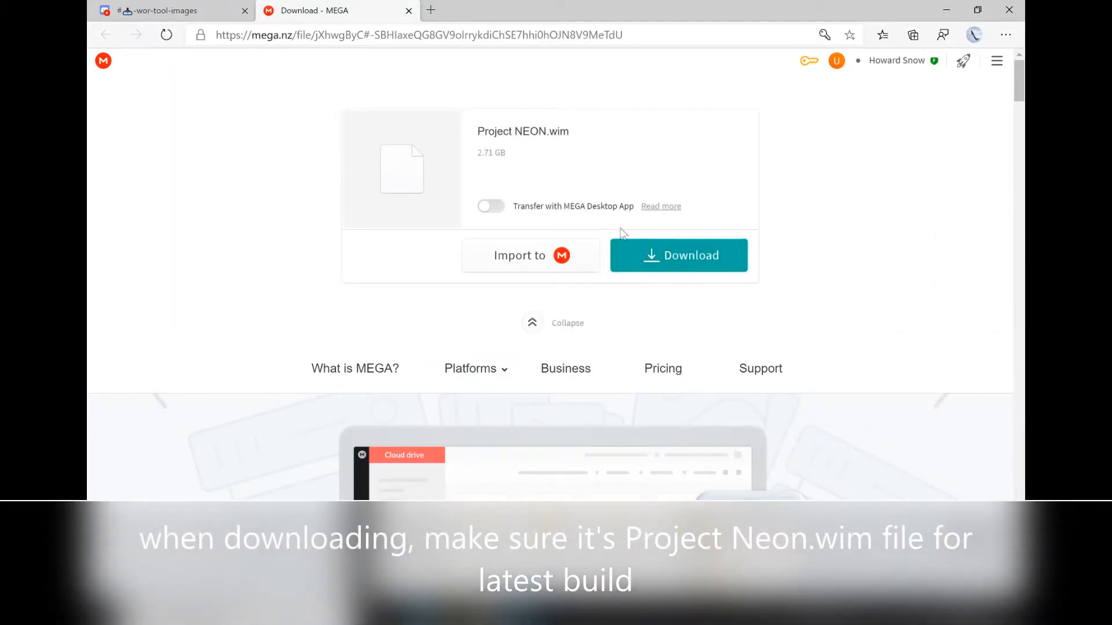
pyautogui.click(654, 255)
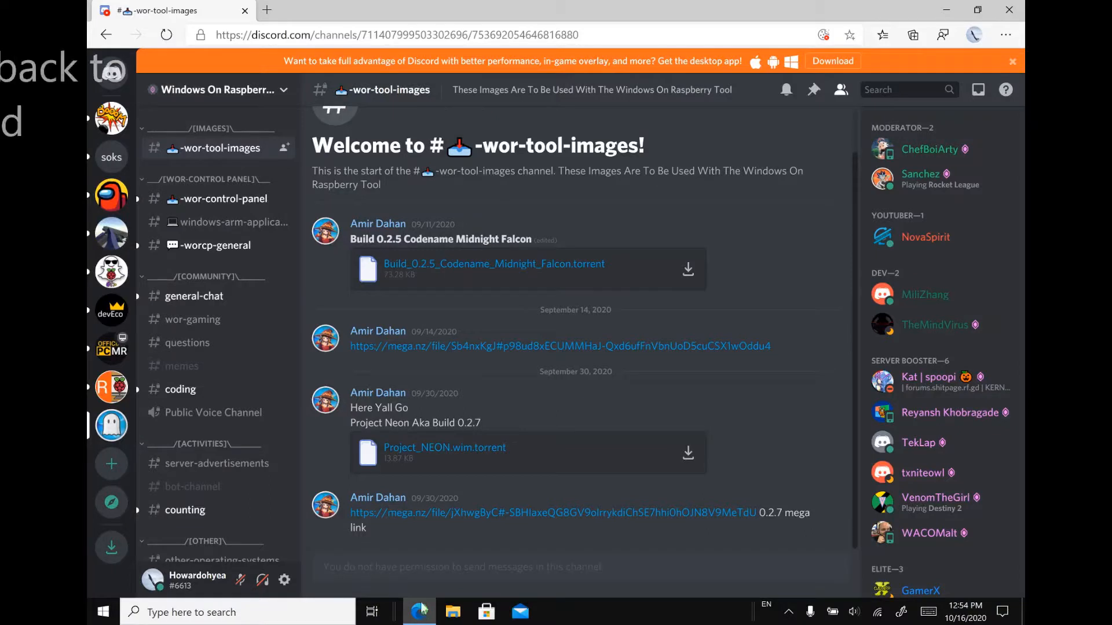
# Open the WoR tool downloads page linked in Step 1 of the Quick Tutorial in the information channel.
pyautogui.scroll(5, 265, 339)
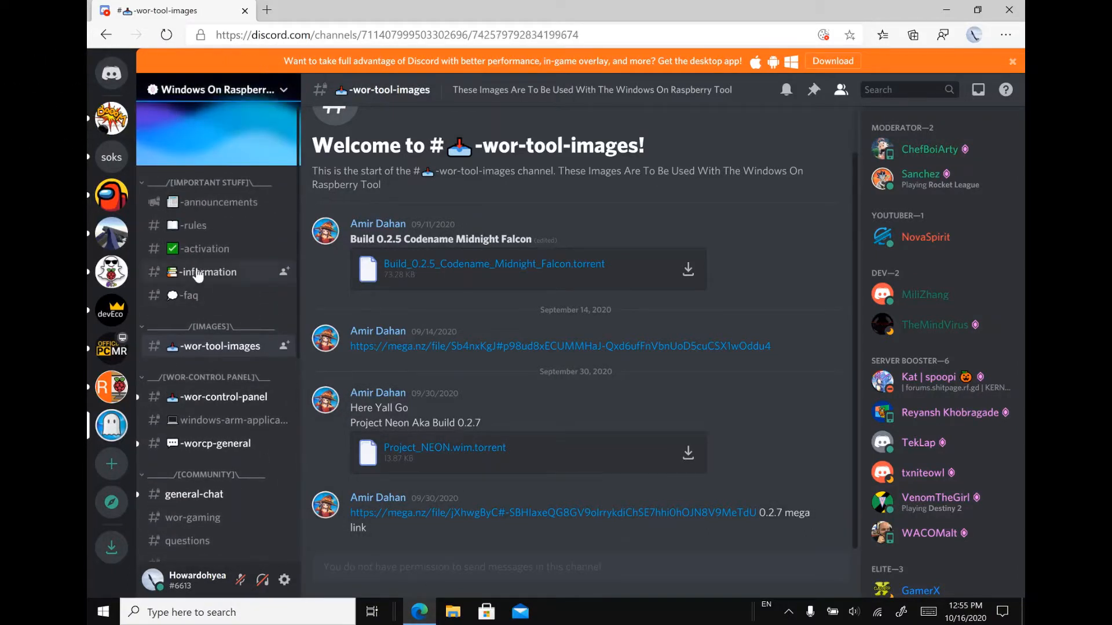
pyautogui.click(209, 272)
pyautogui.scroll(15, 461, 291)
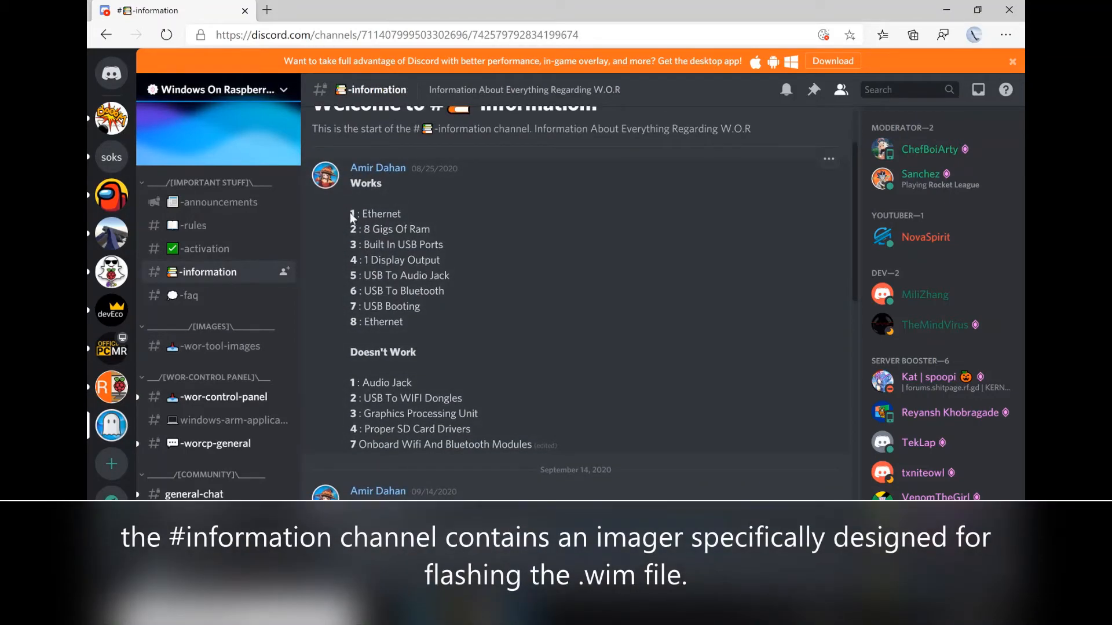
pyautogui.scroll(-3, 357, 348)
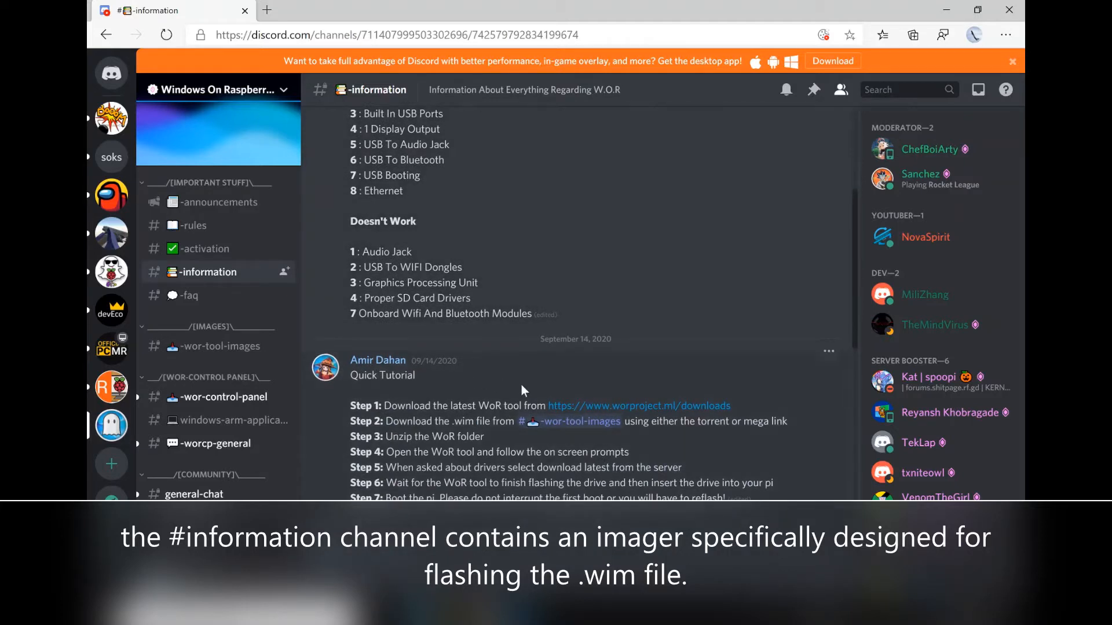
pyautogui.click(603, 406)
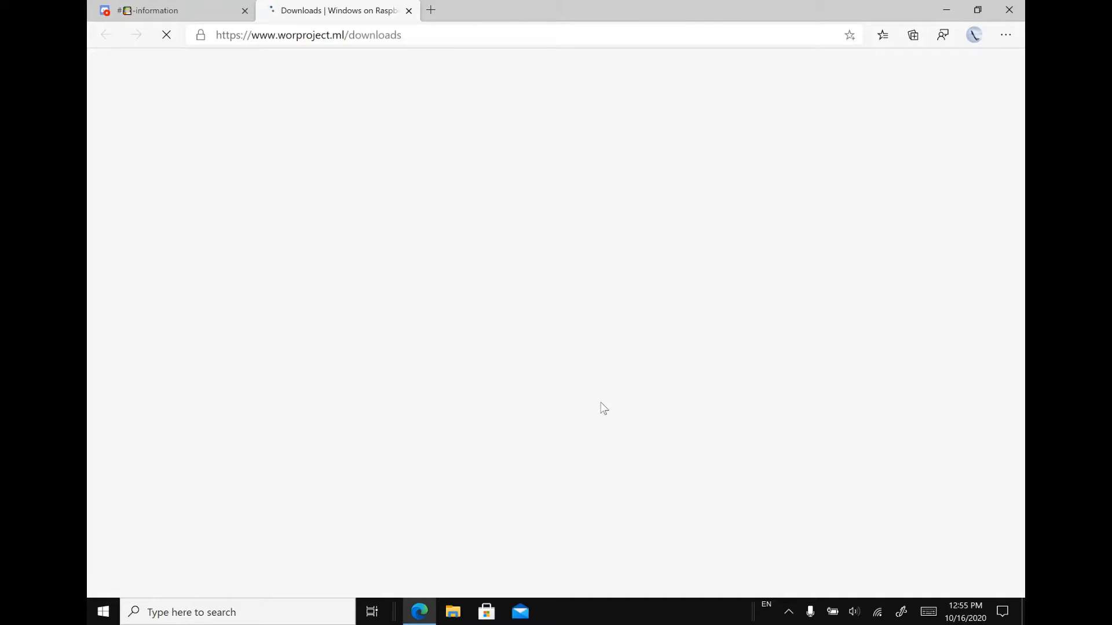
# Review the lists of working and non-working features and of playable games in the information channel.
pyautogui.click(231, 11)
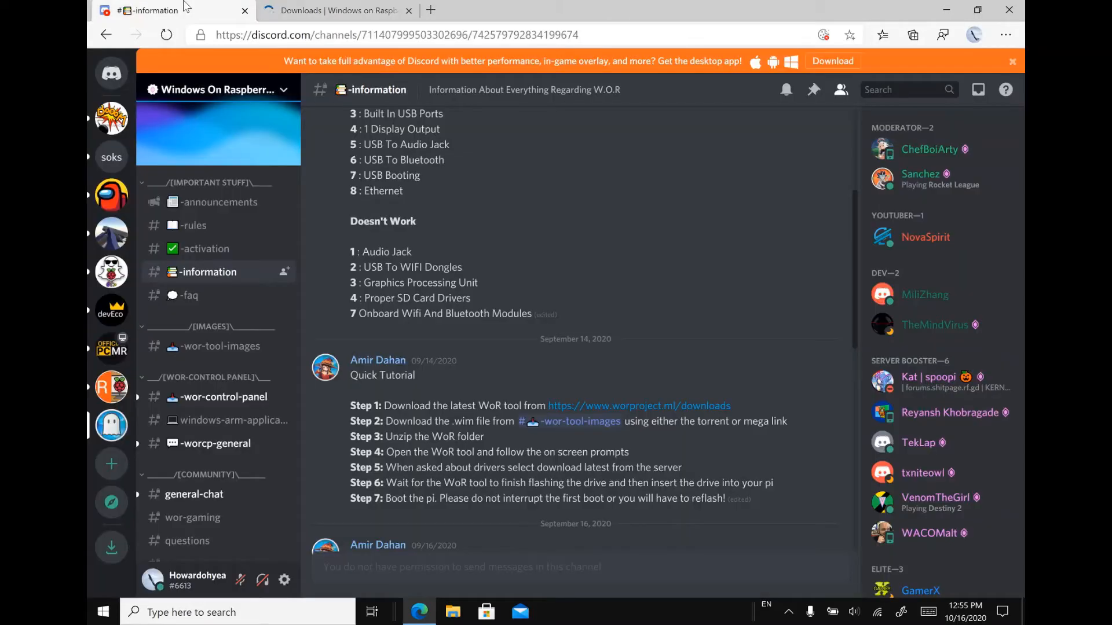
pyautogui.scroll(3, 485, 140)
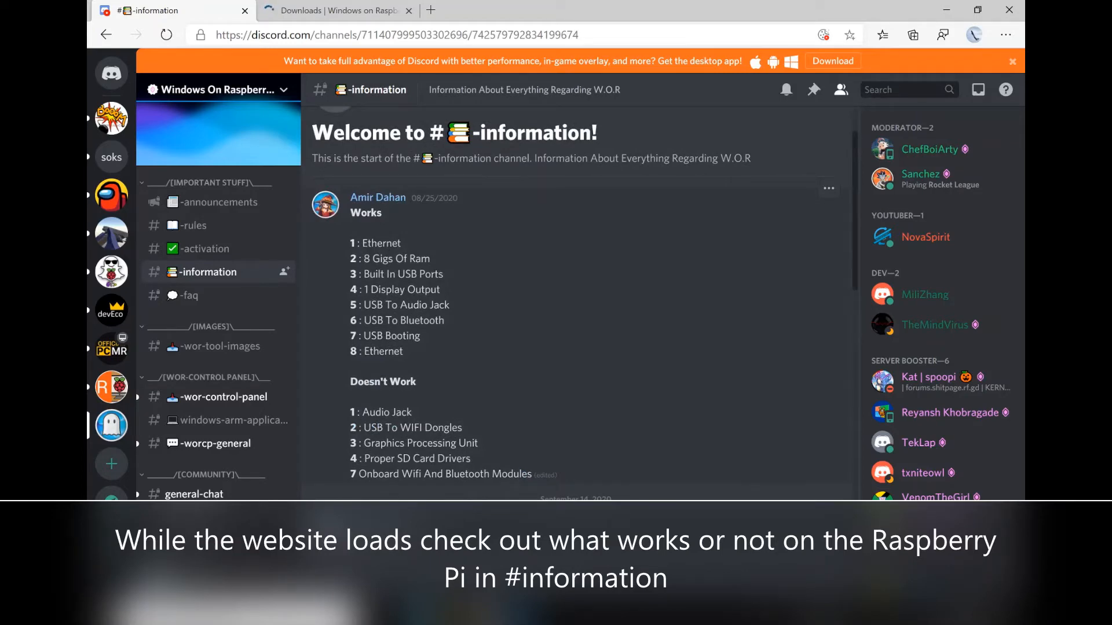
pyautogui.scroll(-5, 397, 246)
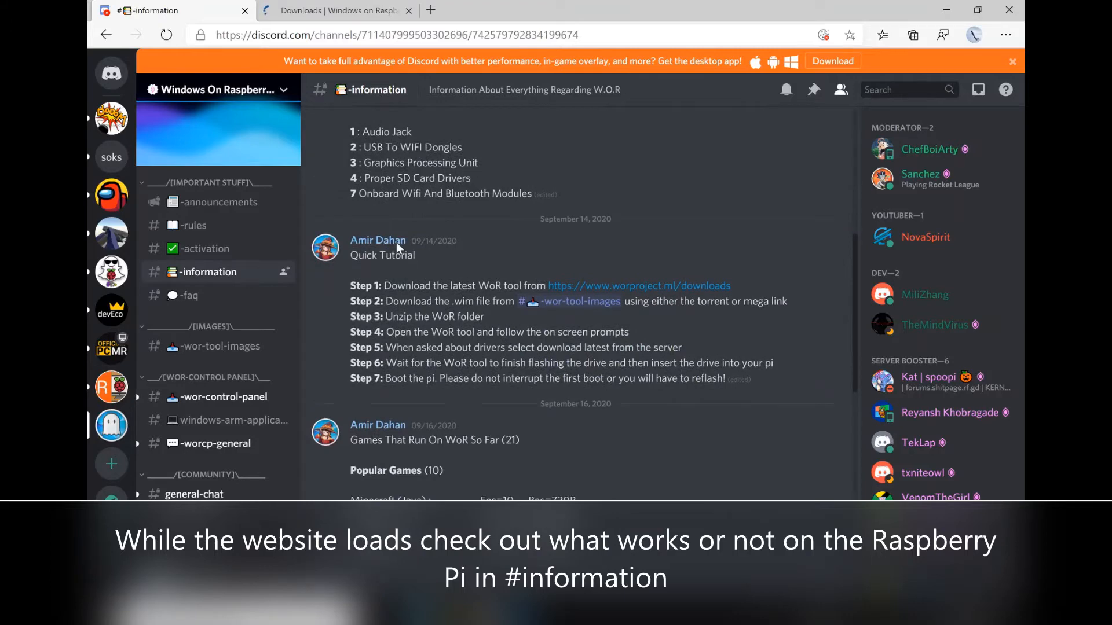
pyautogui.scroll(-4, 385, 246)
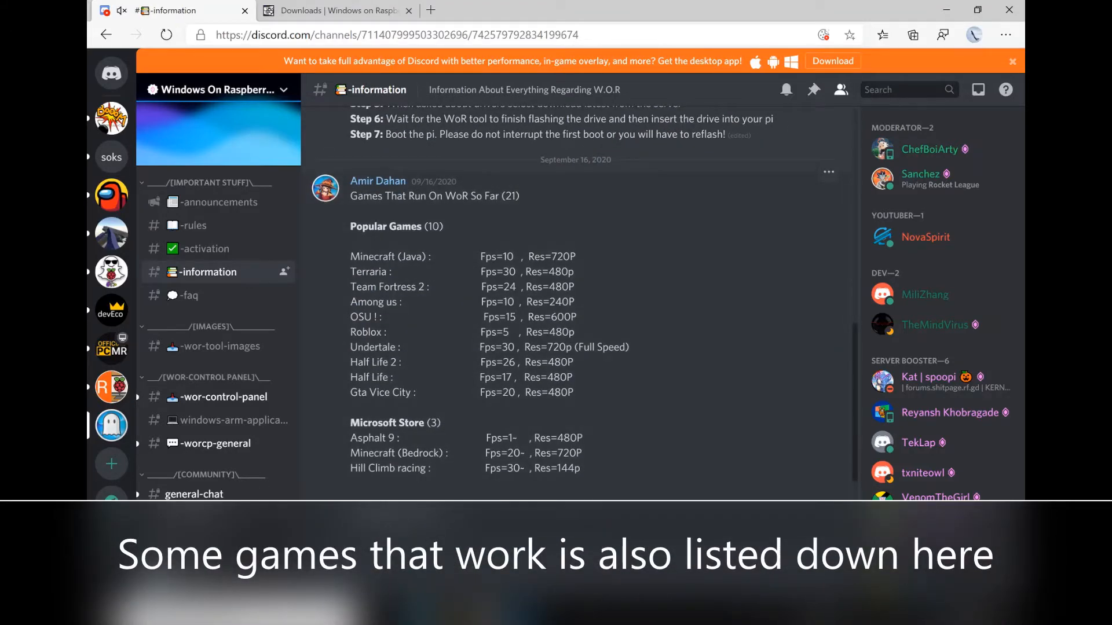
# Download version 2.0.1 of the Windows on Raspberry imager and save WoR_Release_2.0.1.zip in D:\Raspberry, replacing the existing copy.
pyautogui.click(335, 11)
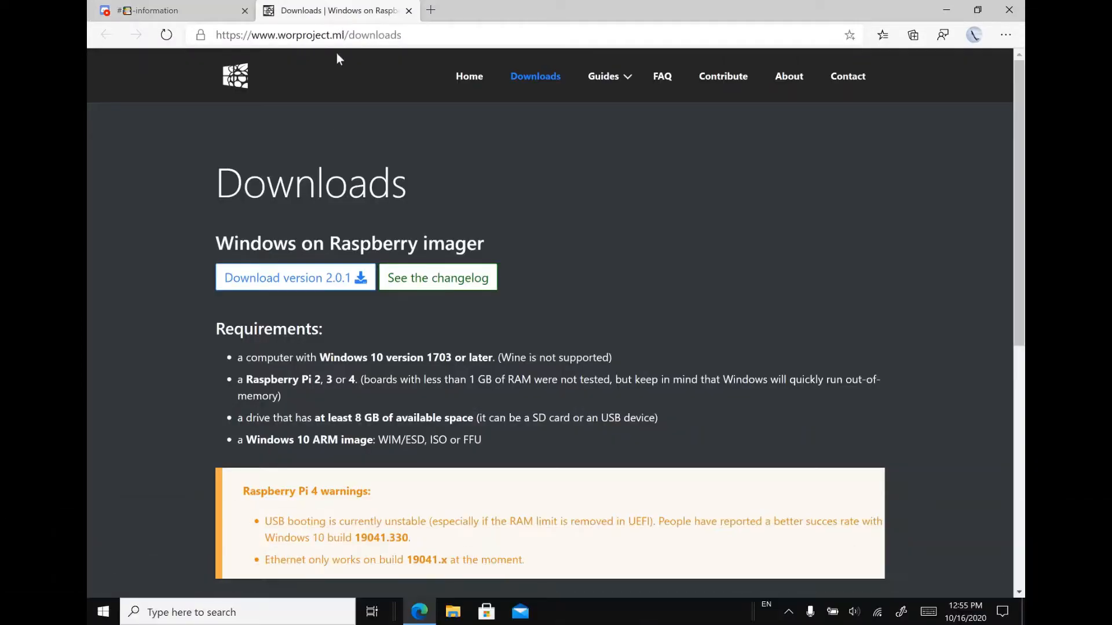
pyautogui.click(334, 279)
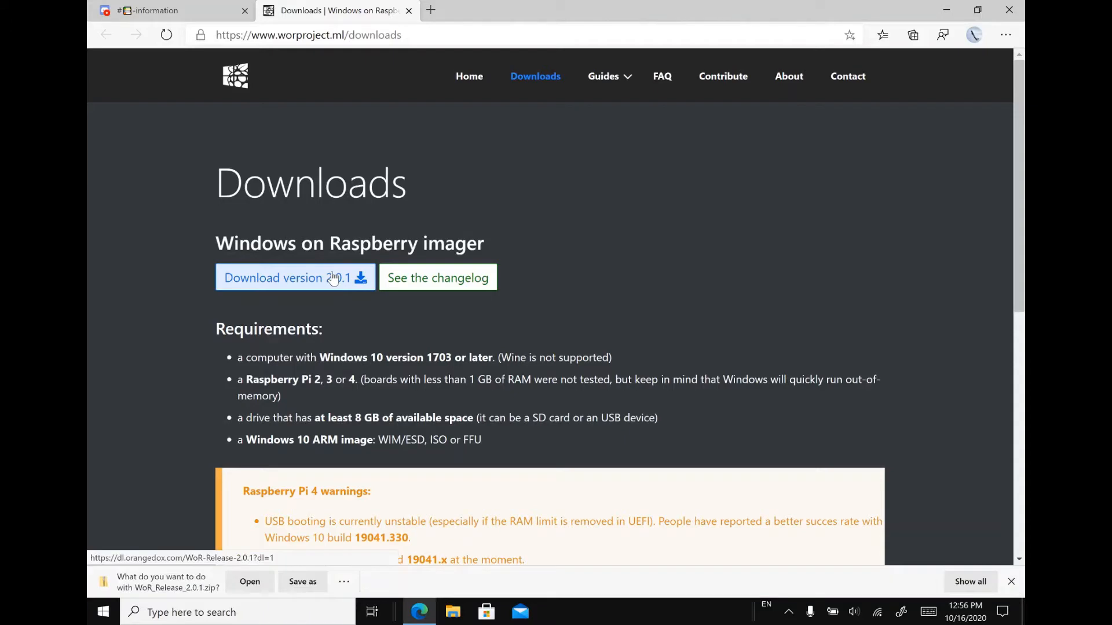
pyautogui.click(300, 582)
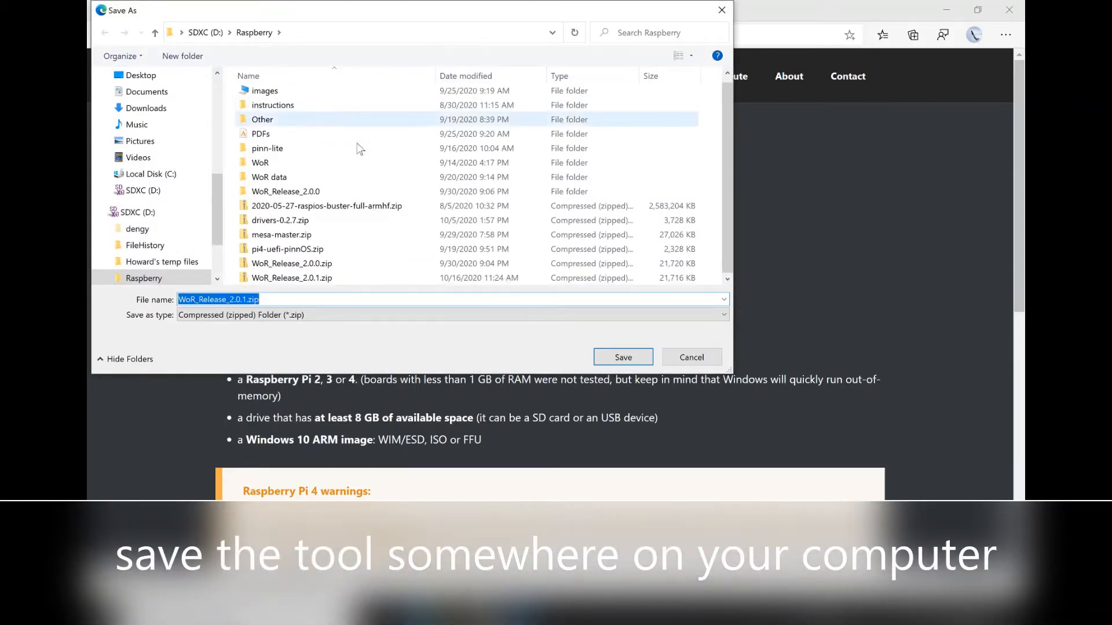
pyautogui.click(609, 357)
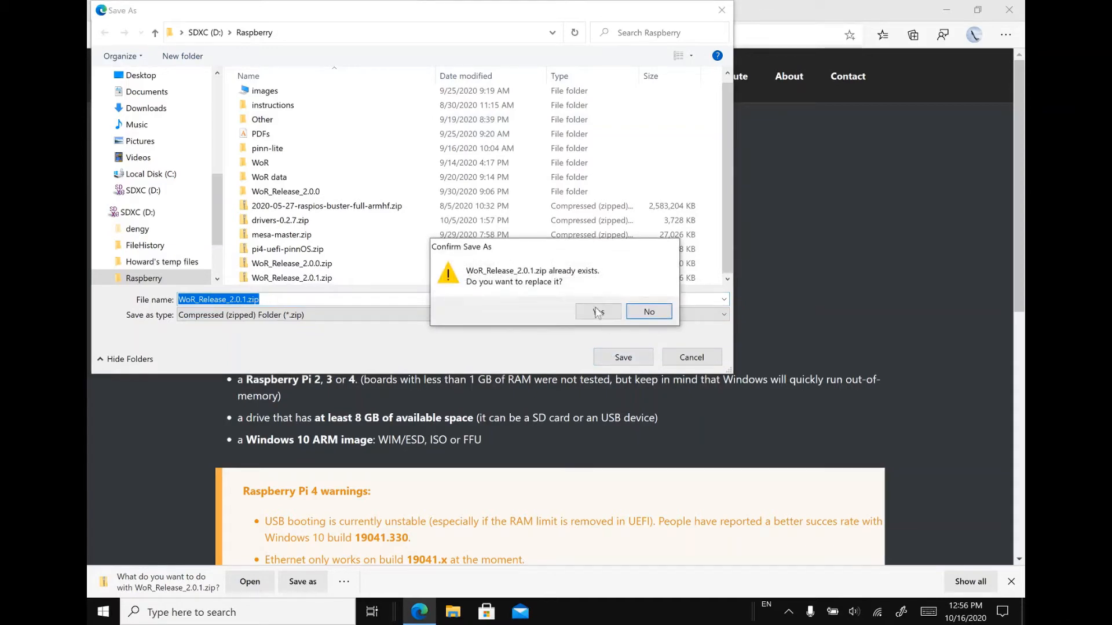
pyautogui.click(597, 311)
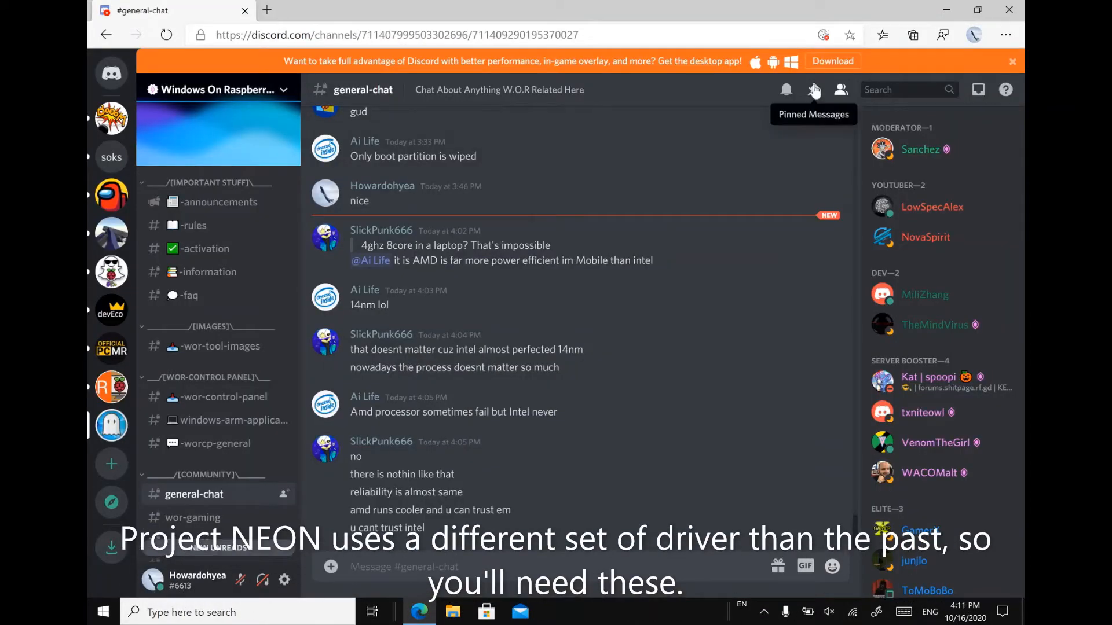
# Download drivers-0.2.7.zip from the pinned messages of general-chat, save it in D:\Raspberry over the existing copy, and show the browser's downloads.
pyautogui.click(814, 90)
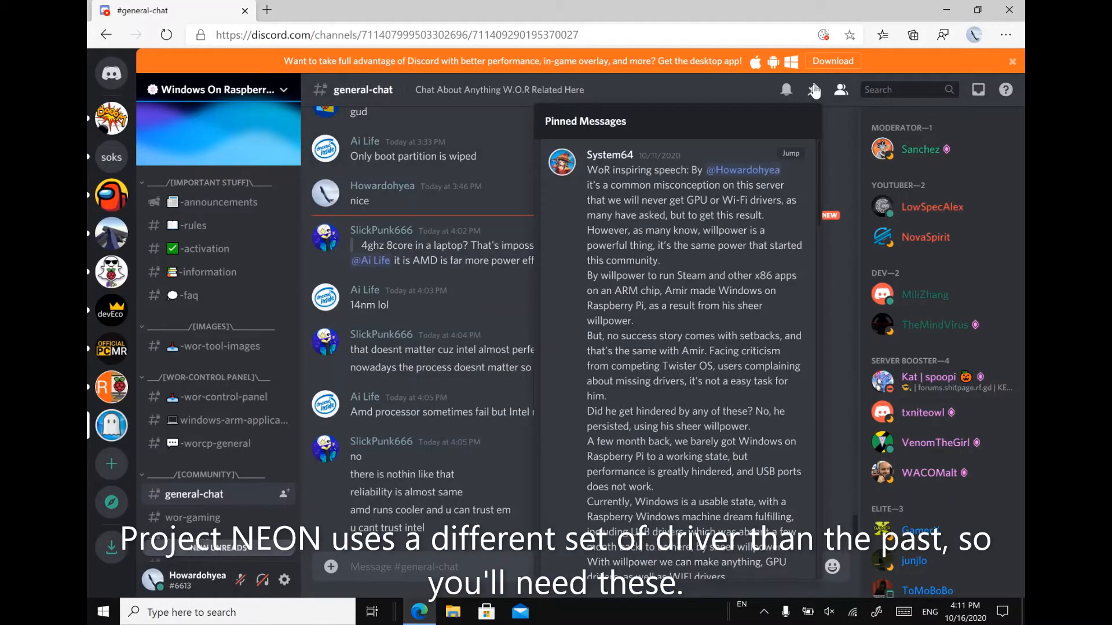
pyautogui.scroll(-7, 677, 348)
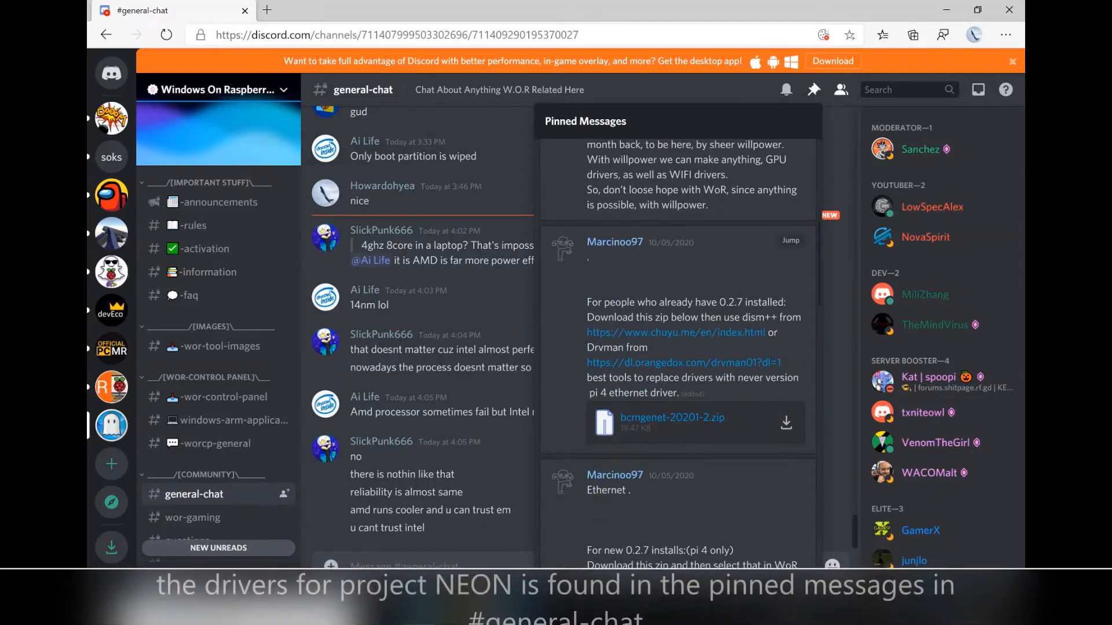
pyautogui.scroll(-5, 652, 316)
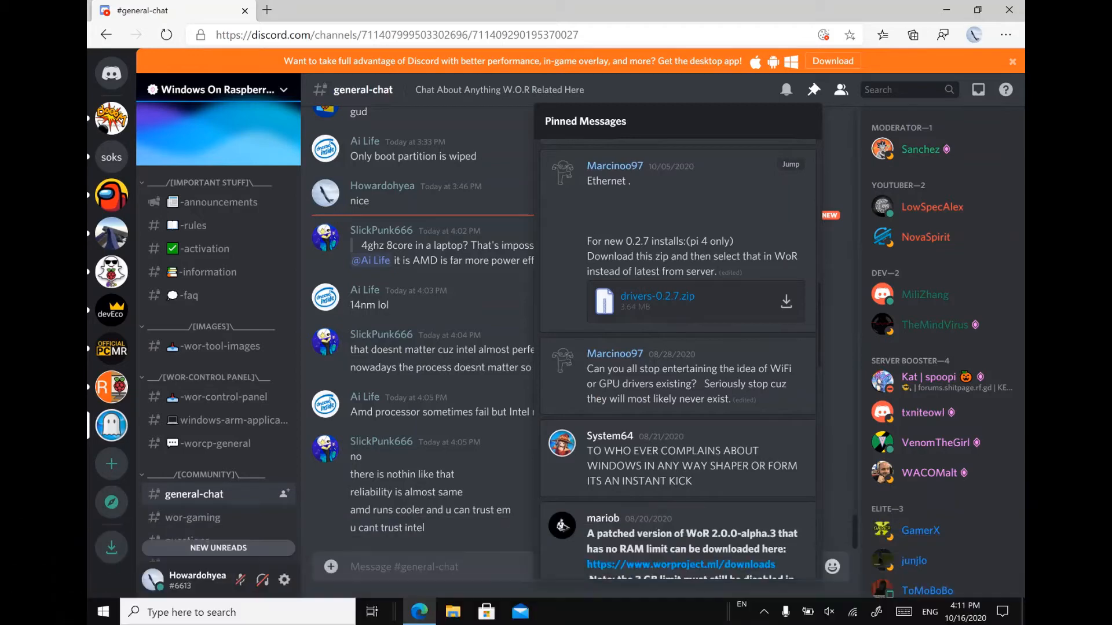
pyautogui.moveTo(689, 241); pyautogui.dragTo(729, 240)
pyautogui.click(791, 301)
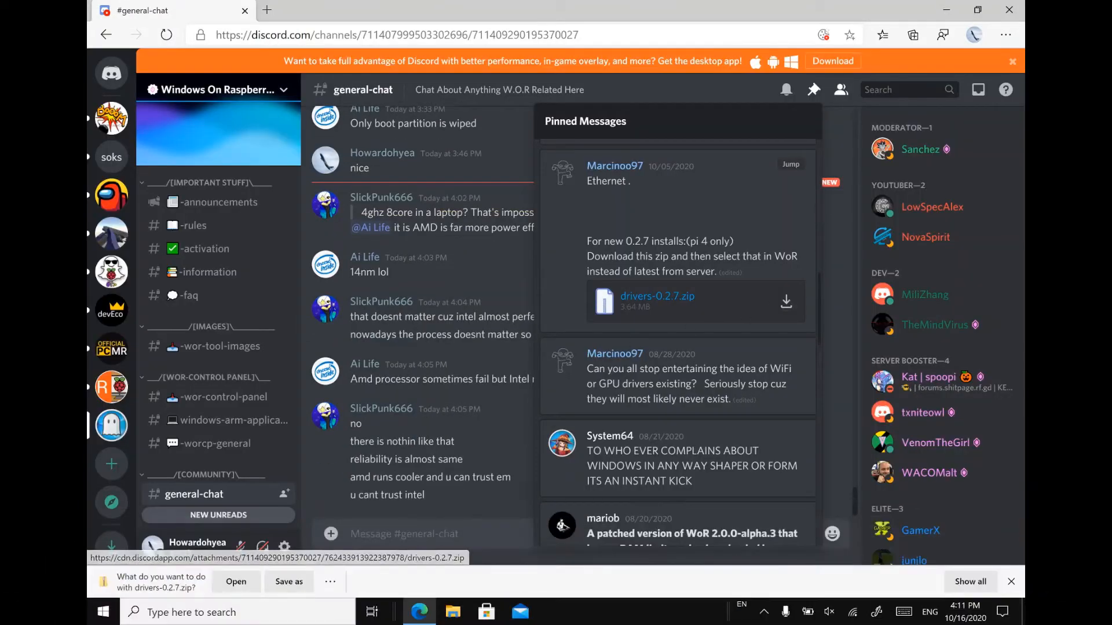
pyautogui.click(282, 582)
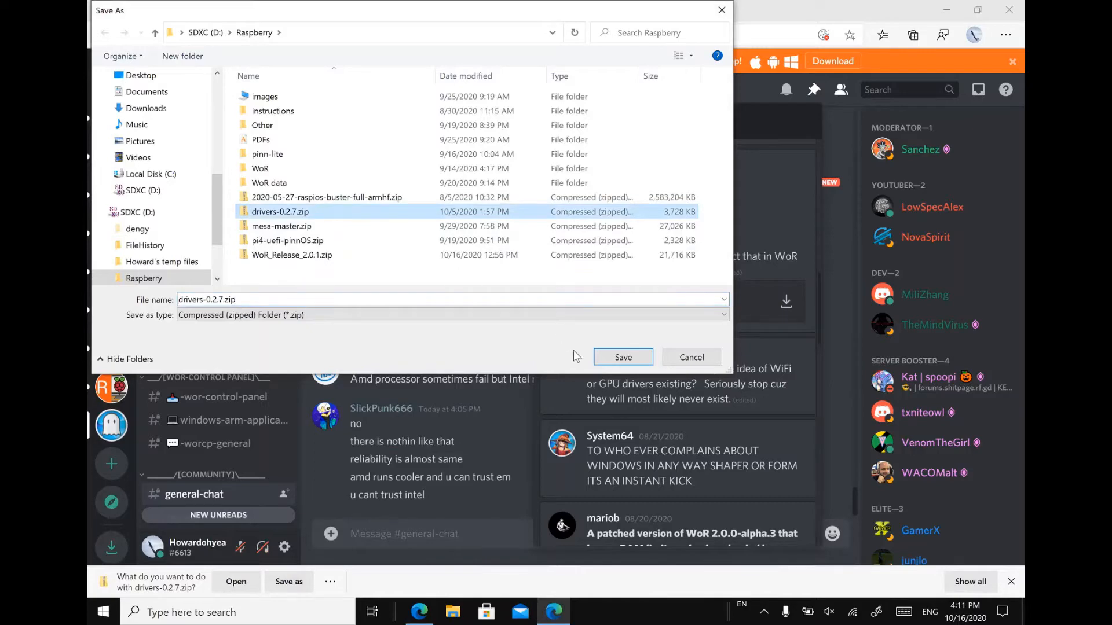
pyautogui.click(621, 359)
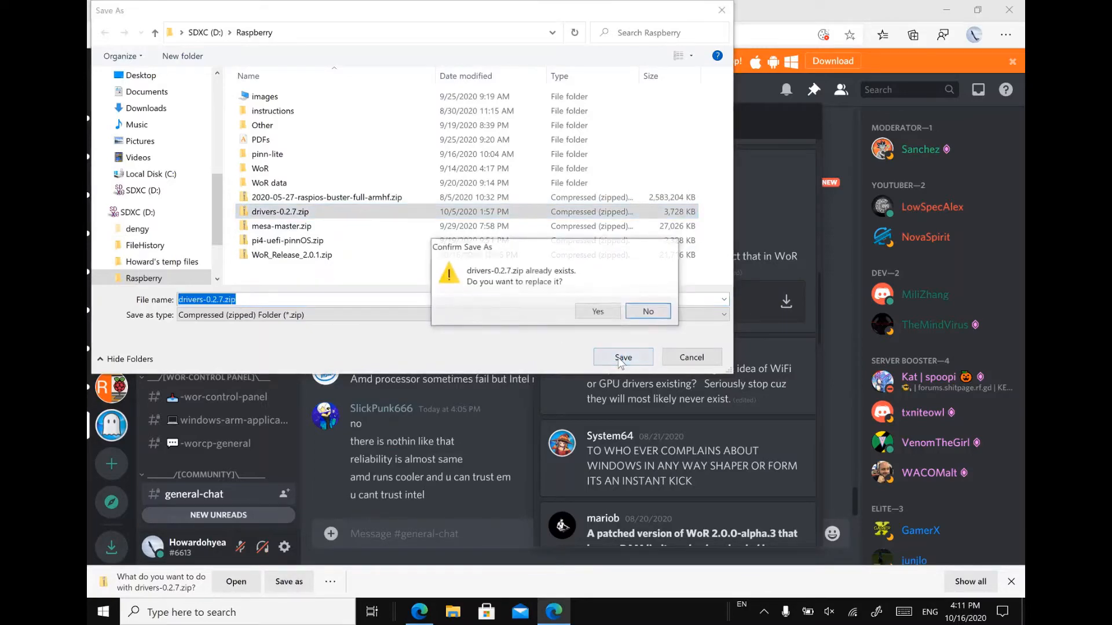
pyautogui.click(601, 313)
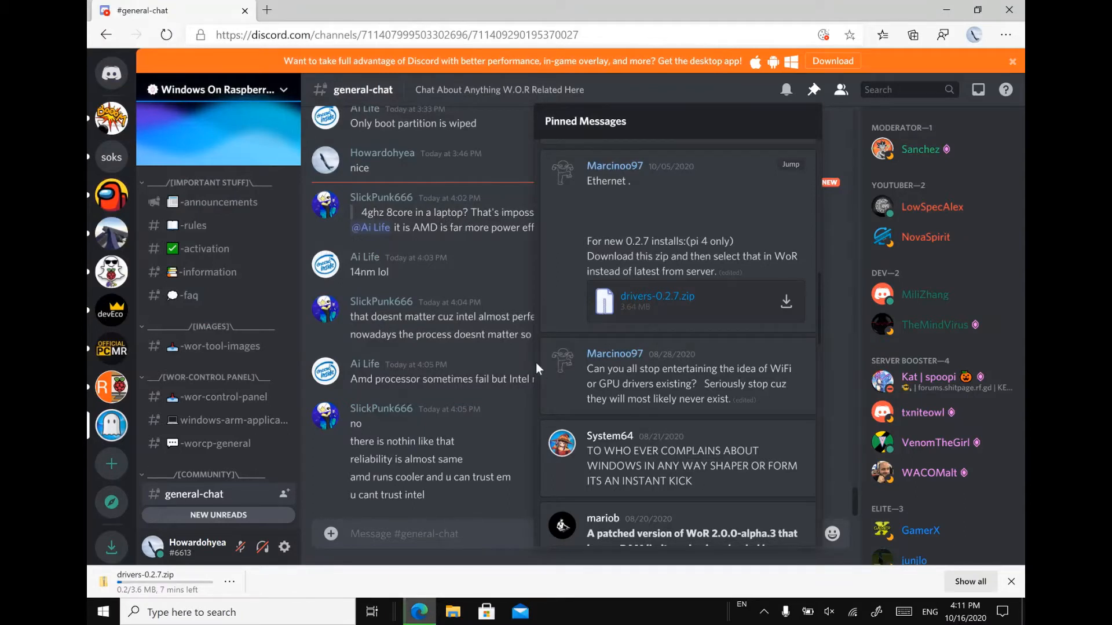
pyautogui.hotkey('ctrl', 'j')
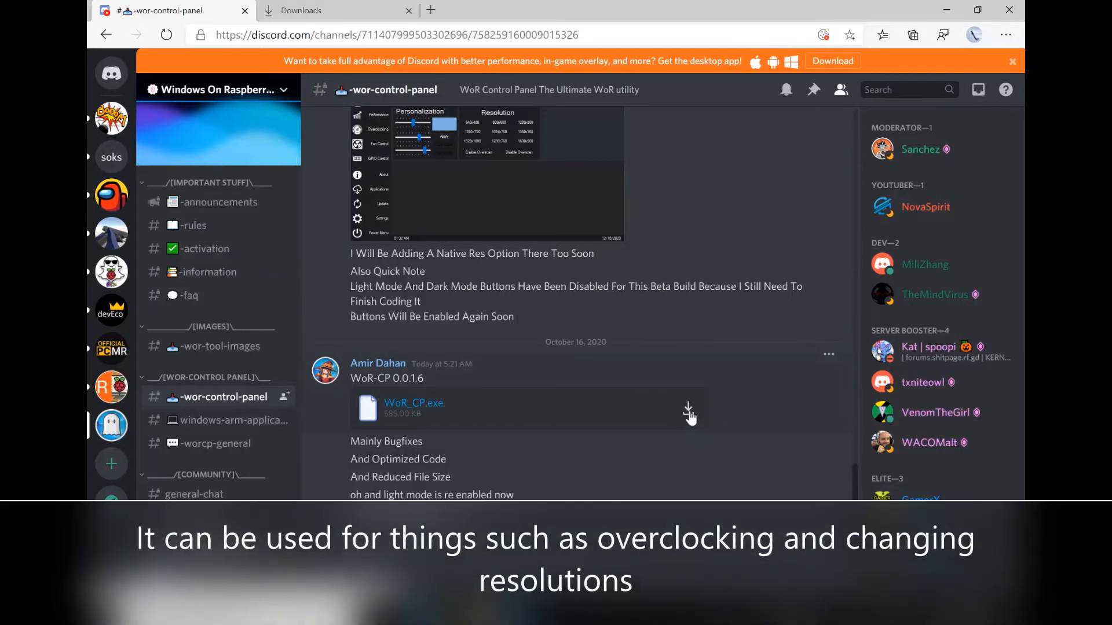
# Download WoR_CP.exe from the WoR-CP 0.0.1.6 post in wor-control-panel and save it in D:\Raspberry, replacing the existing copy.
pyautogui.click(688, 410)
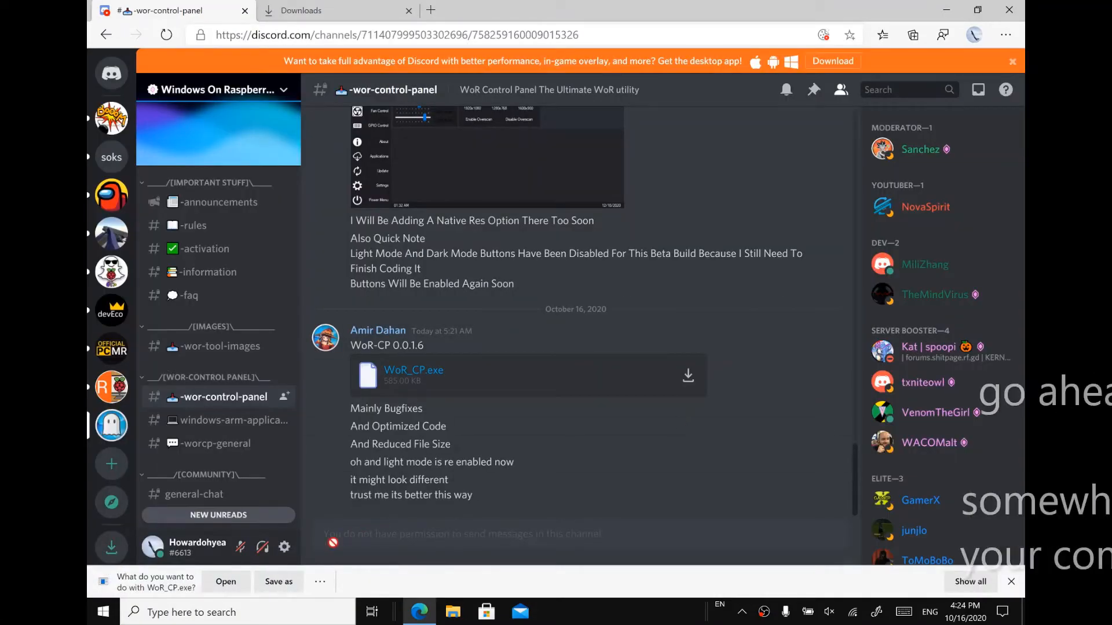
pyautogui.click(273, 582)
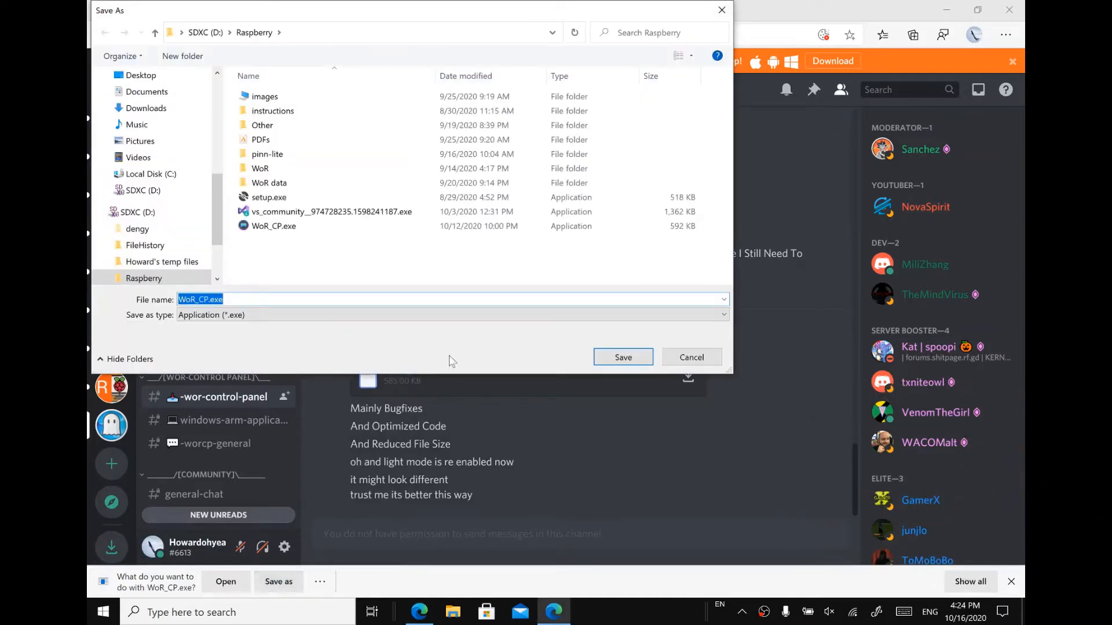
pyautogui.click(636, 360)
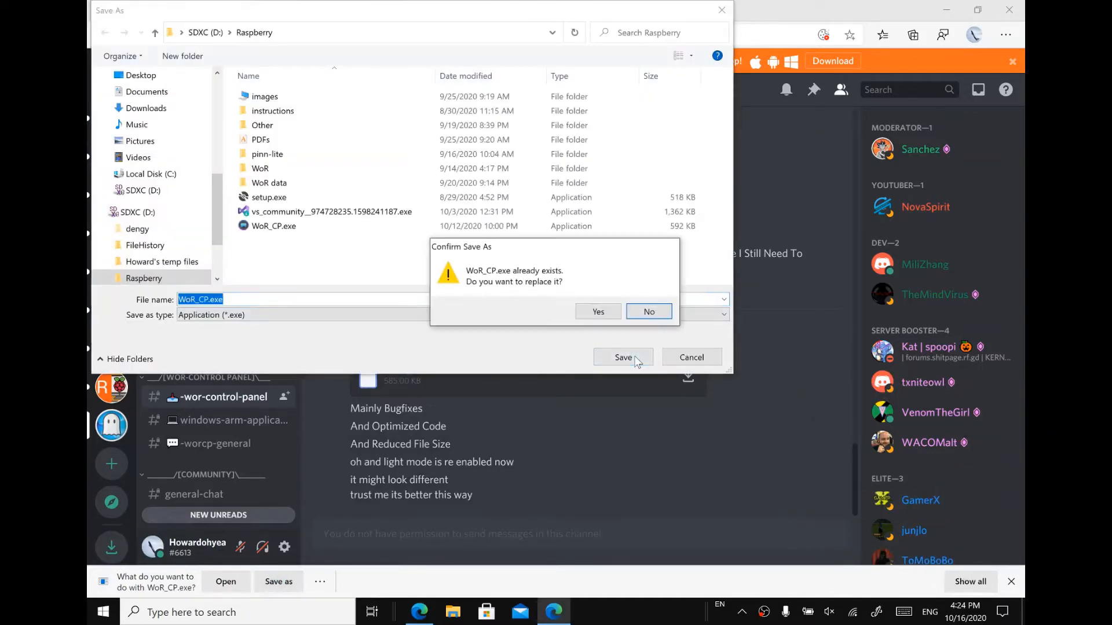
pyautogui.click(586, 311)
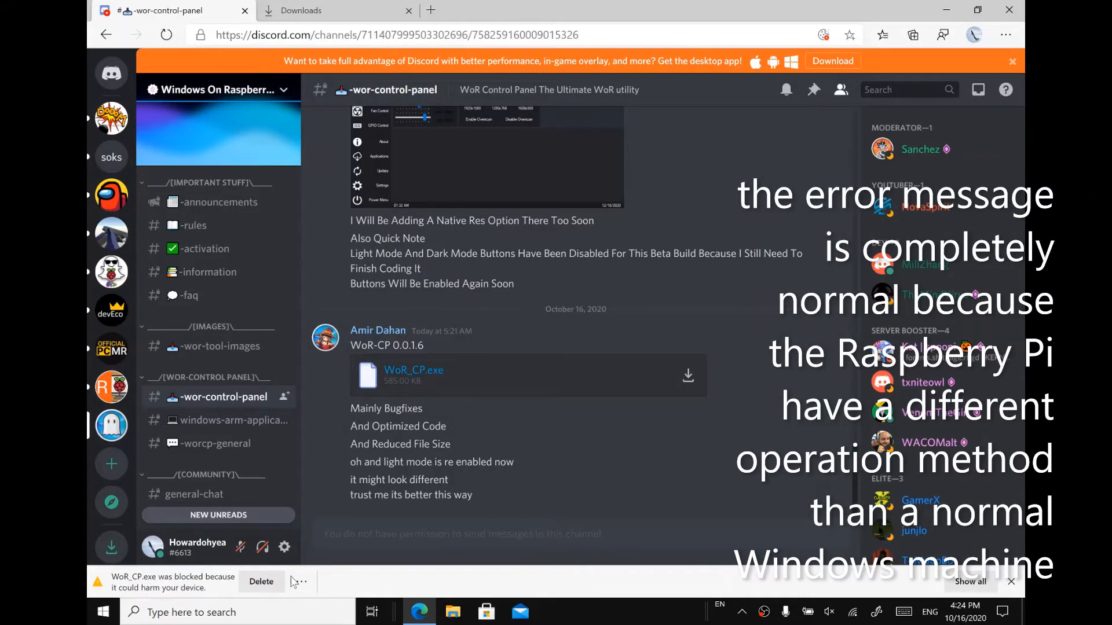
# Keep the blocked WoR_CP.exe download despite the SmartScreen warning.
pyautogui.click(300, 581)
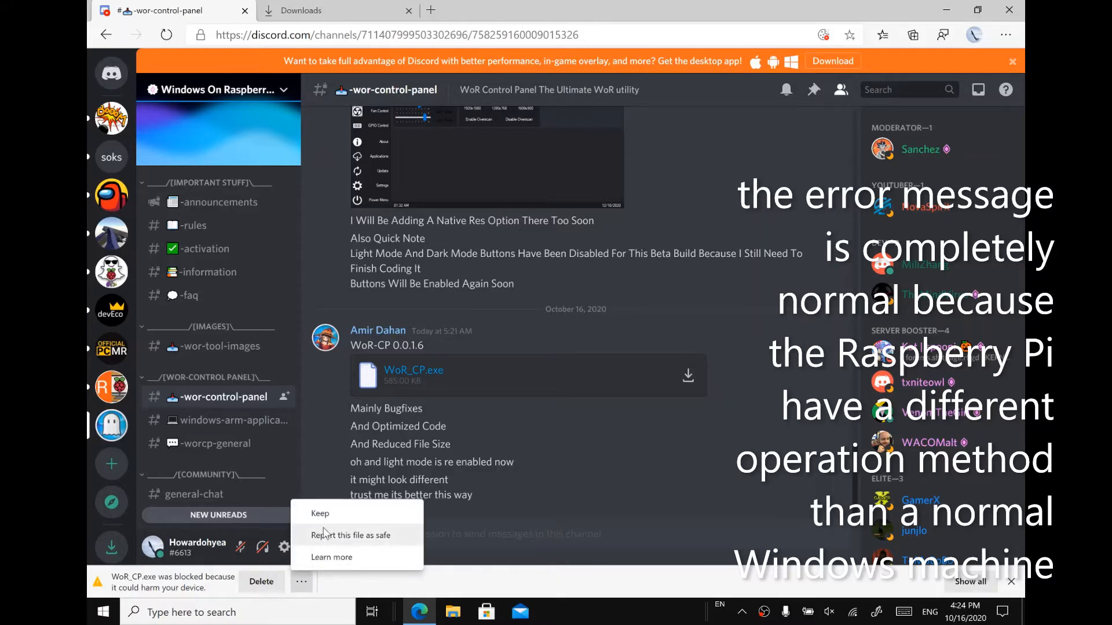
pyautogui.click(328, 514)
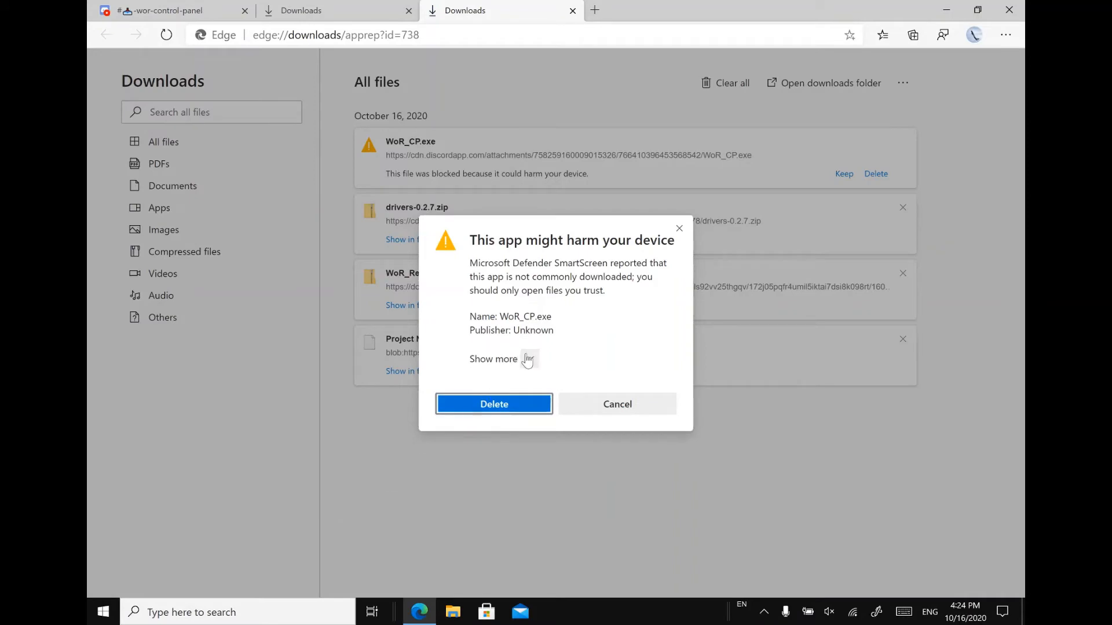
pyautogui.click(528, 357)
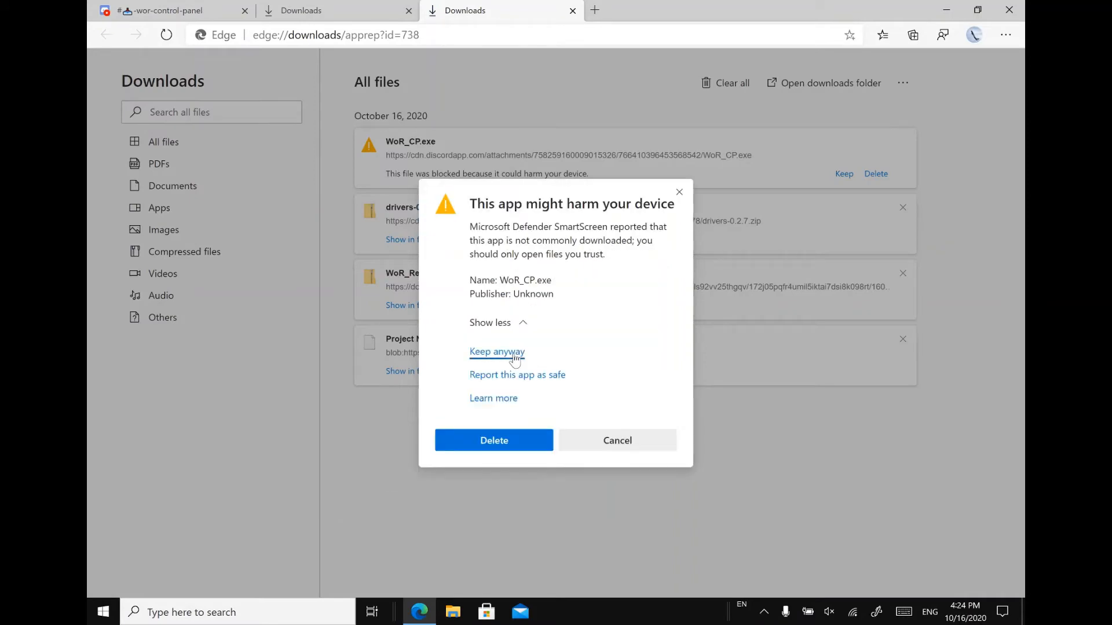
pyautogui.click(515, 355)
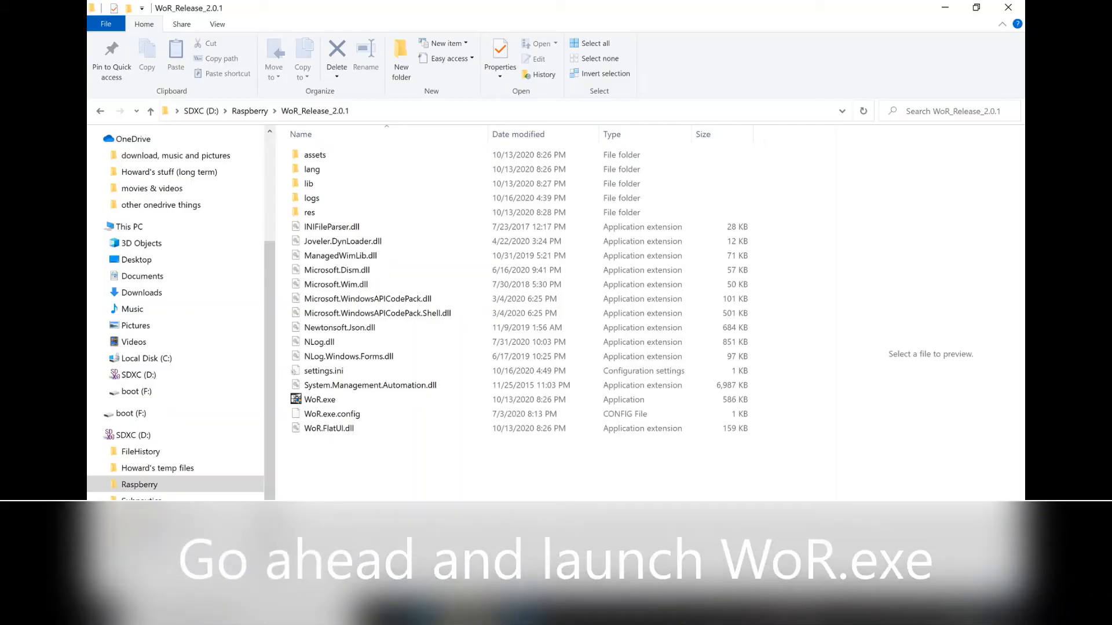
# Launch WoR.exe from the WoR_Release_2.0.1 folder and continue past the welcome page with English as the language.
pyautogui.doubleClick(300, 401)
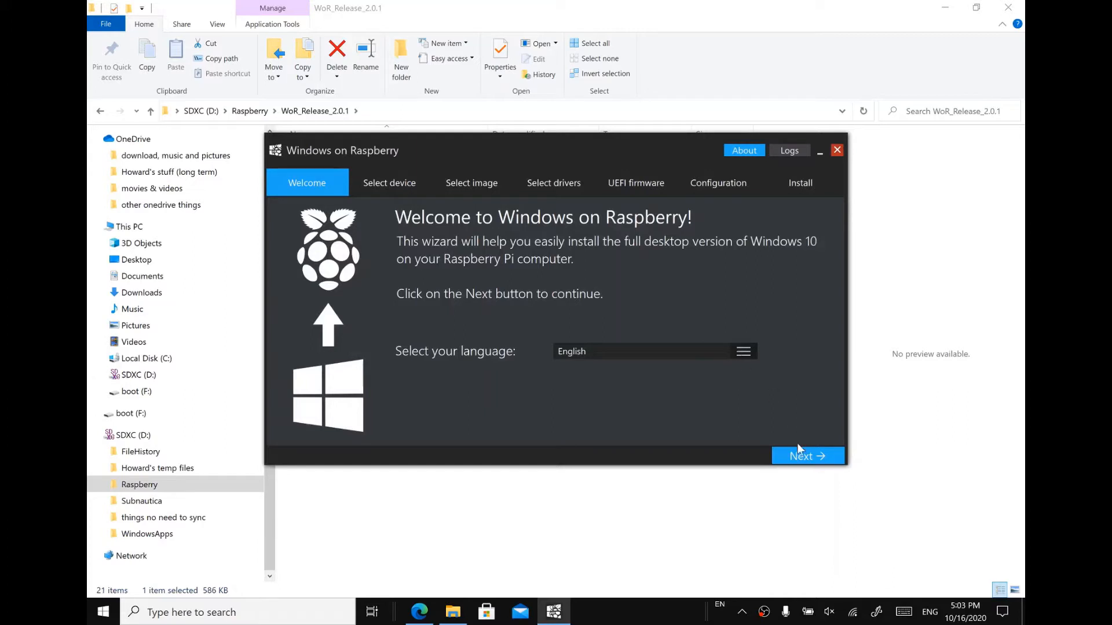
pyautogui.click(803, 459)
pyautogui.click(802, 457)
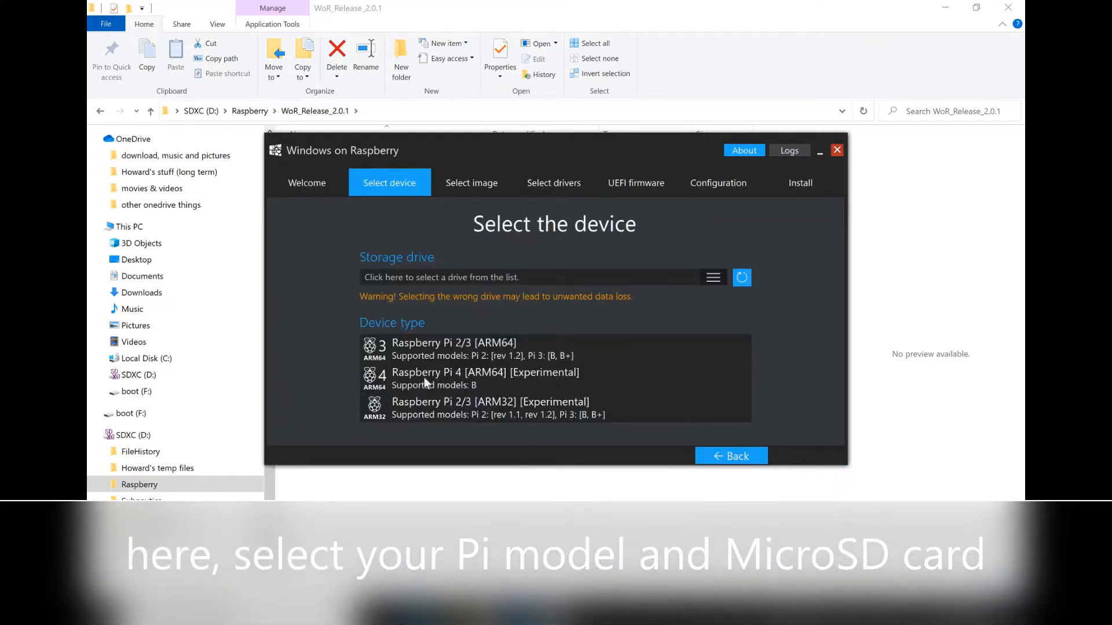
# Choose Raspberry Pi 4 [ARM64] as the device type and the 14 GB Disk 2 USB mass storage device as the storage drive.
pyautogui.click(407, 373)
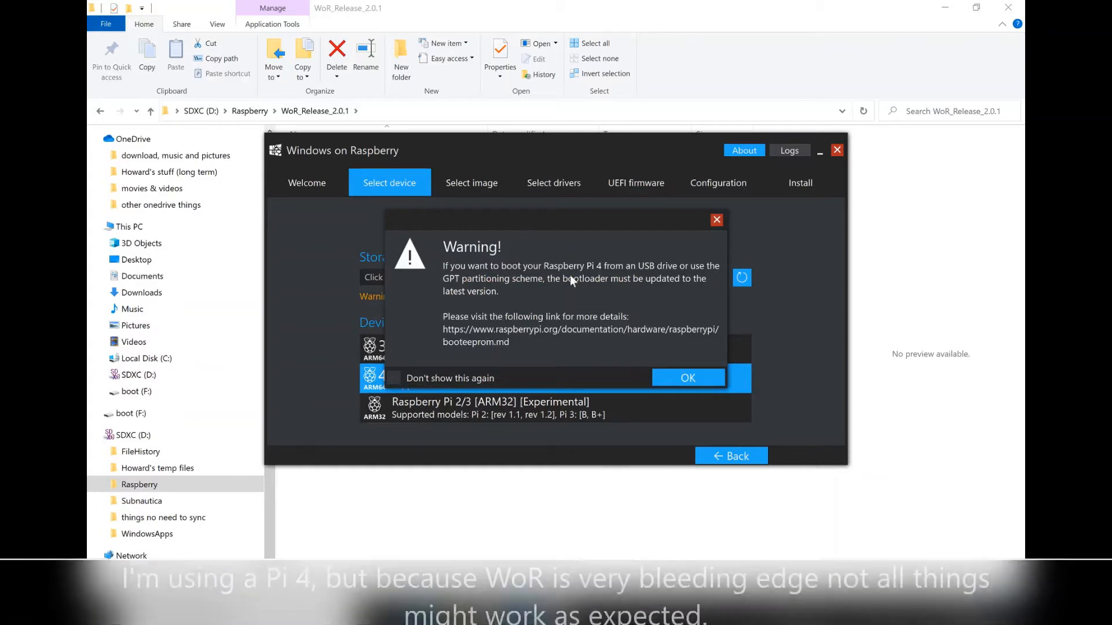
pyautogui.click(688, 378)
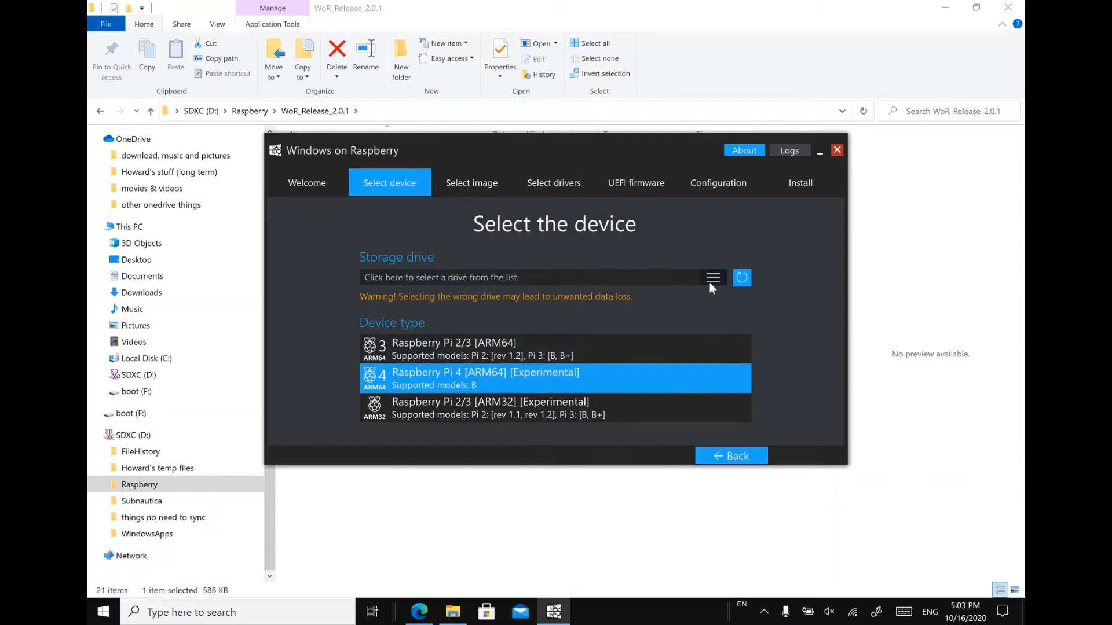
pyautogui.click(709, 283)
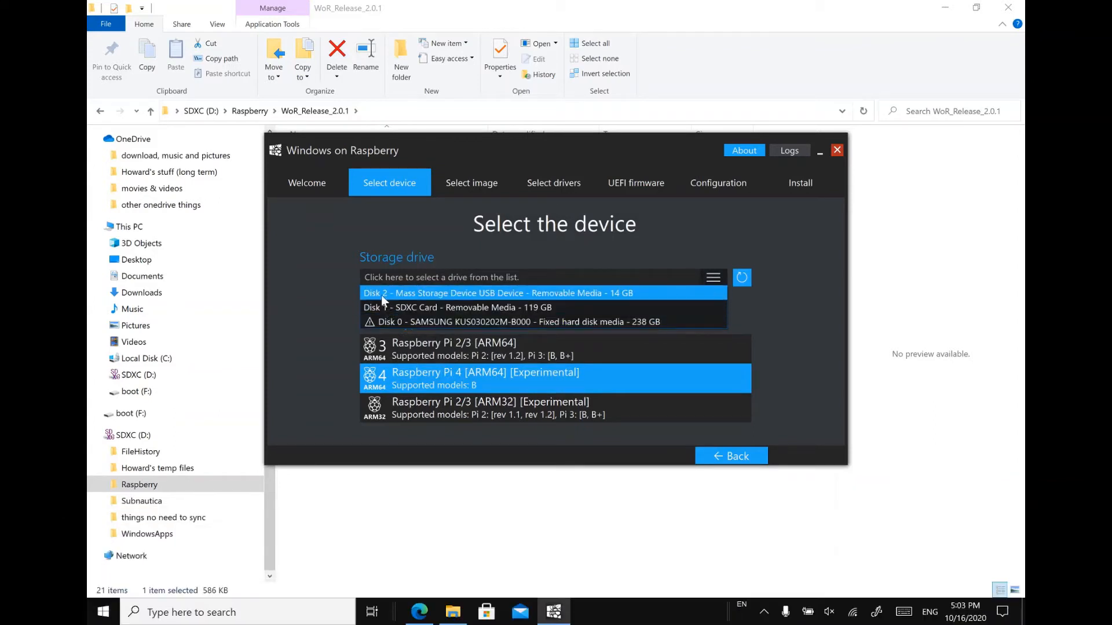
pyautogui.click(616, 294)
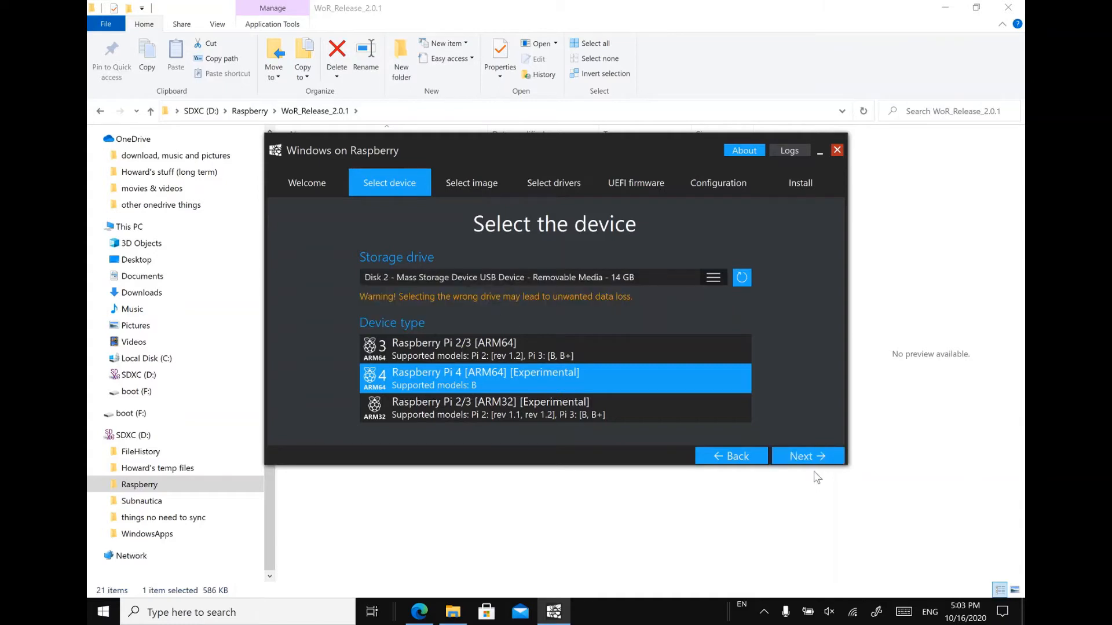
pyautogui.click(818, 456)
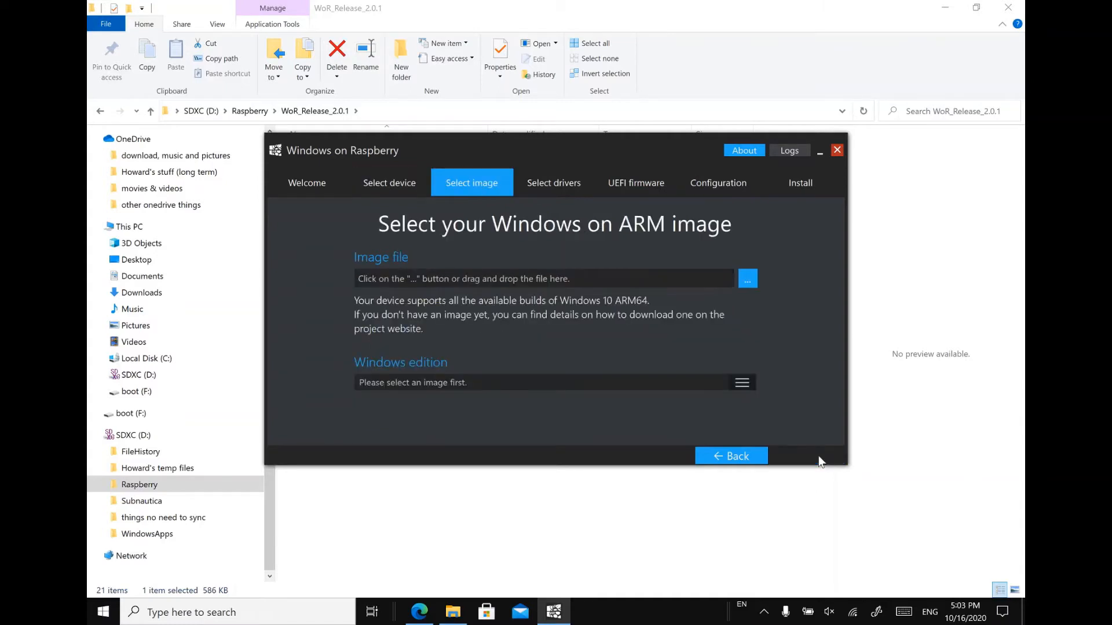
# Load Project NEON.wim from D:\Raspberry\images as the Windows on ARM image and continue with its Windows 10 Pro edition.
pyautogui.click(747, 278)
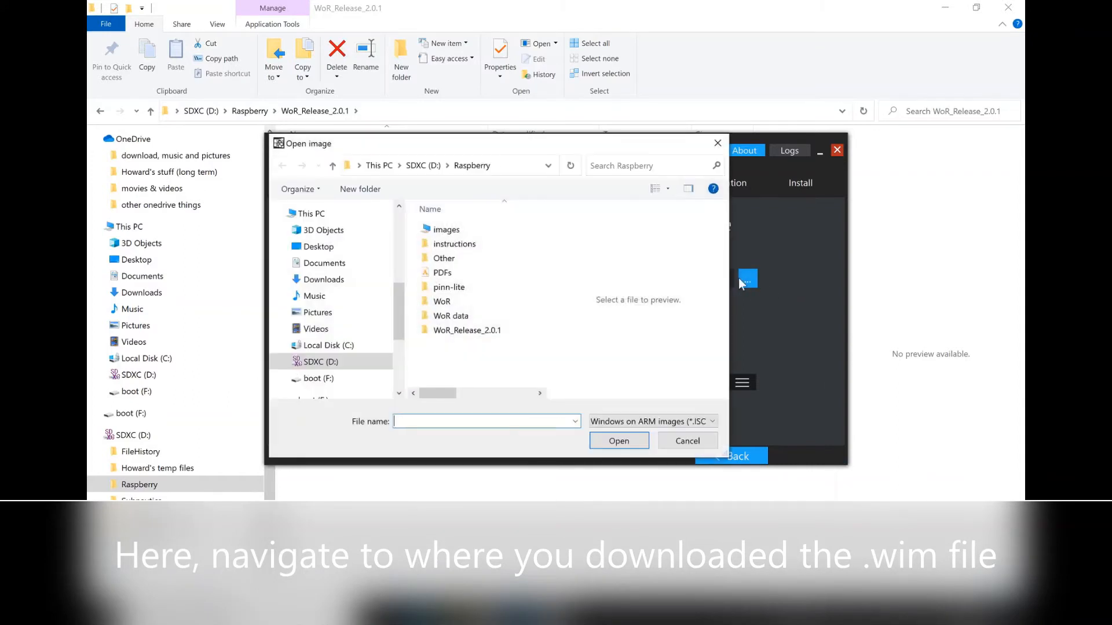
pyautogui.click(456, 230)
pyautogui.doubleClick(456, 230)
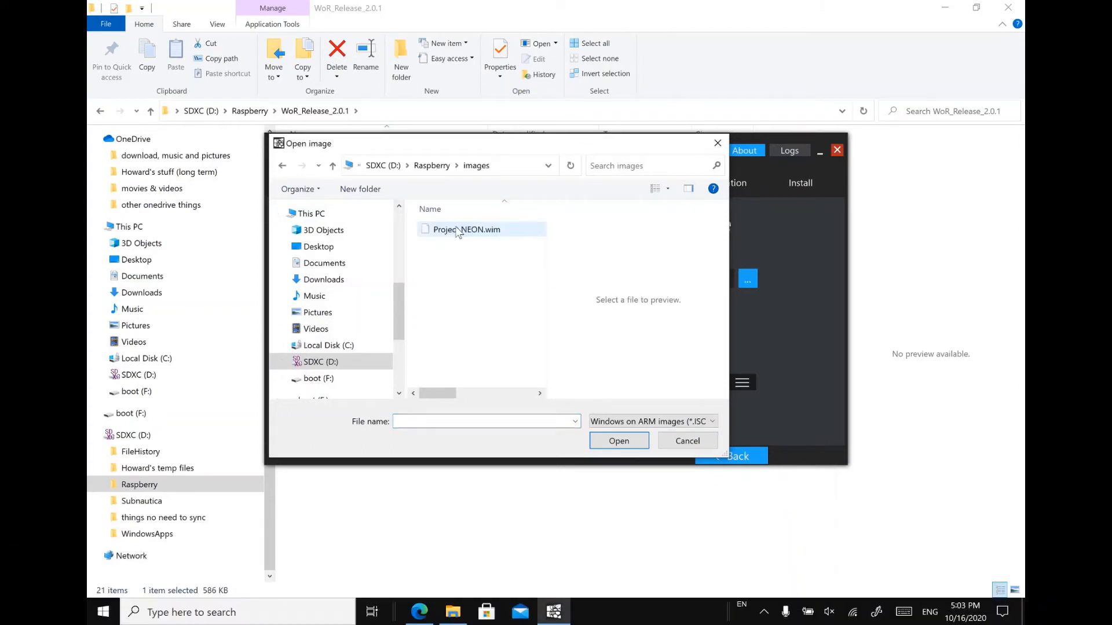
pyautogui.click(457, 230)
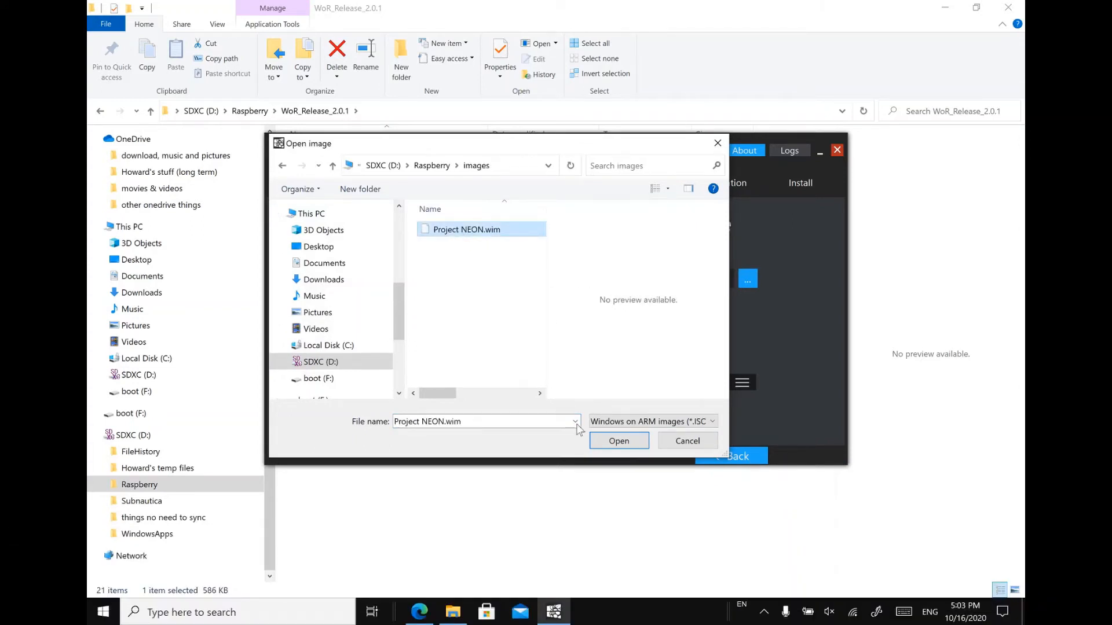
pyautogui.click(630, 440)
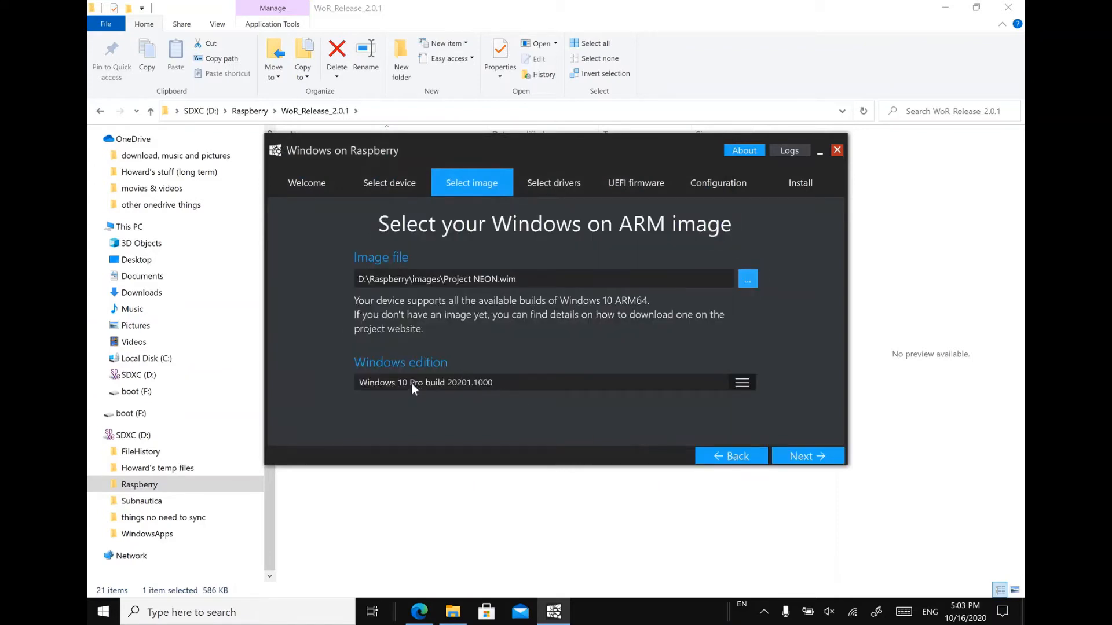
pyautogui.click(818, 458)
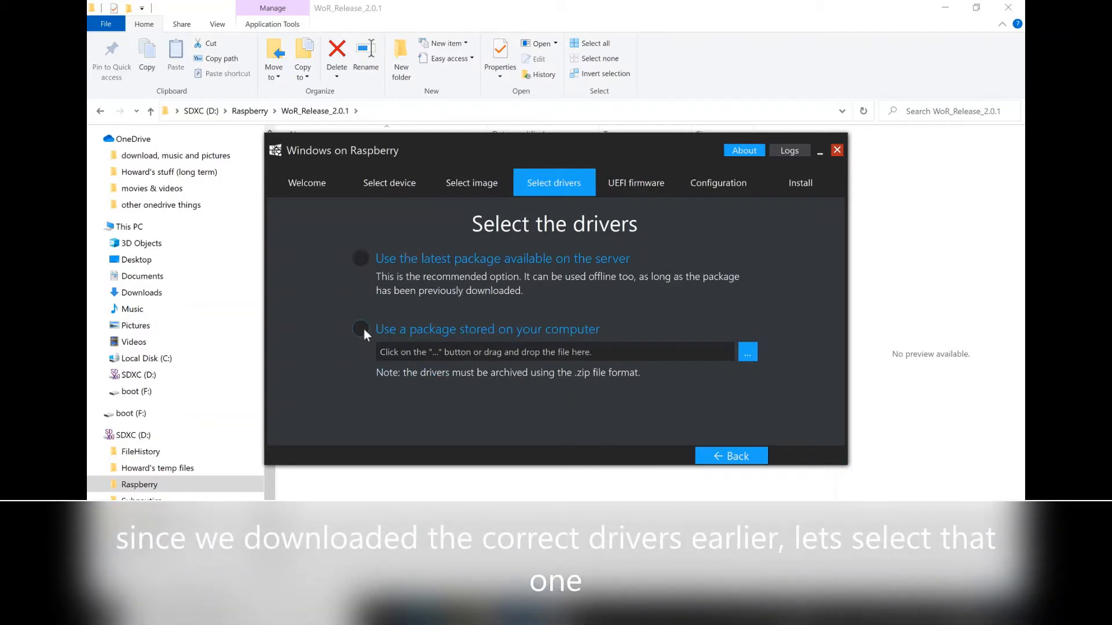
# Use the locally stored driver package drivers-0.2.7.zip from D:\Raspberry, continuing despite the compatibility warning.
pyautogui.click(753, 358)
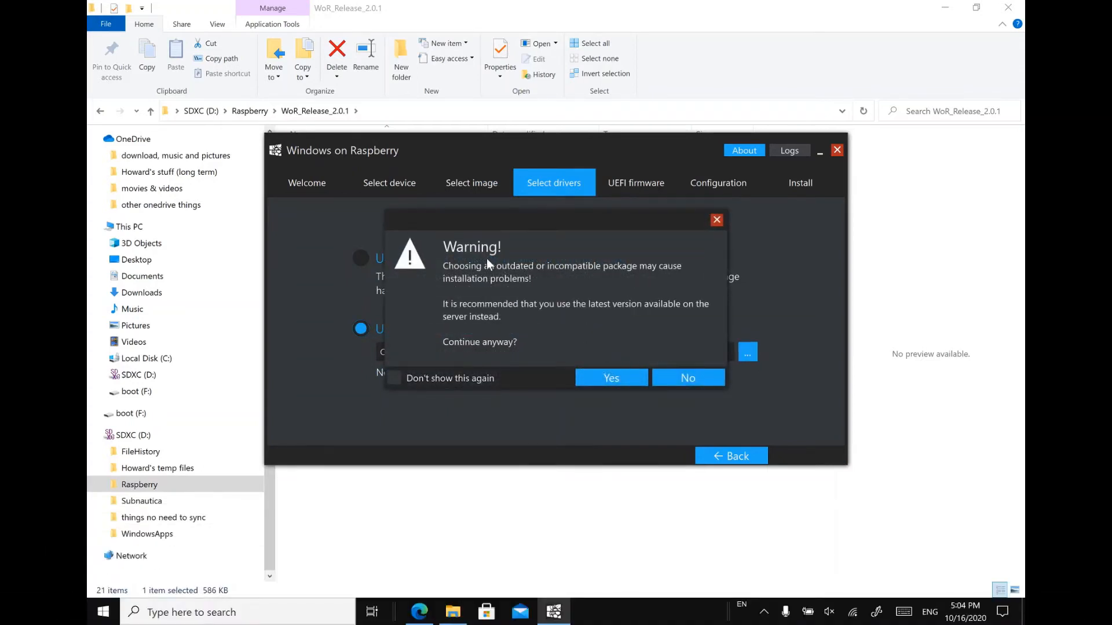
pyautogui.click(617, 376)
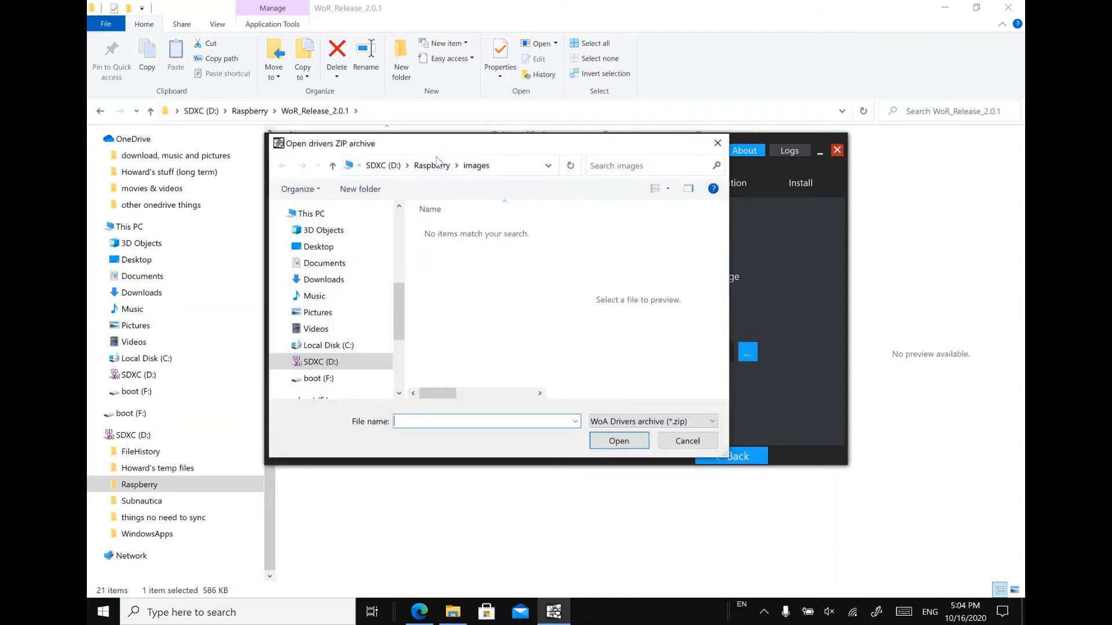
pyautogui.click(439, 165)
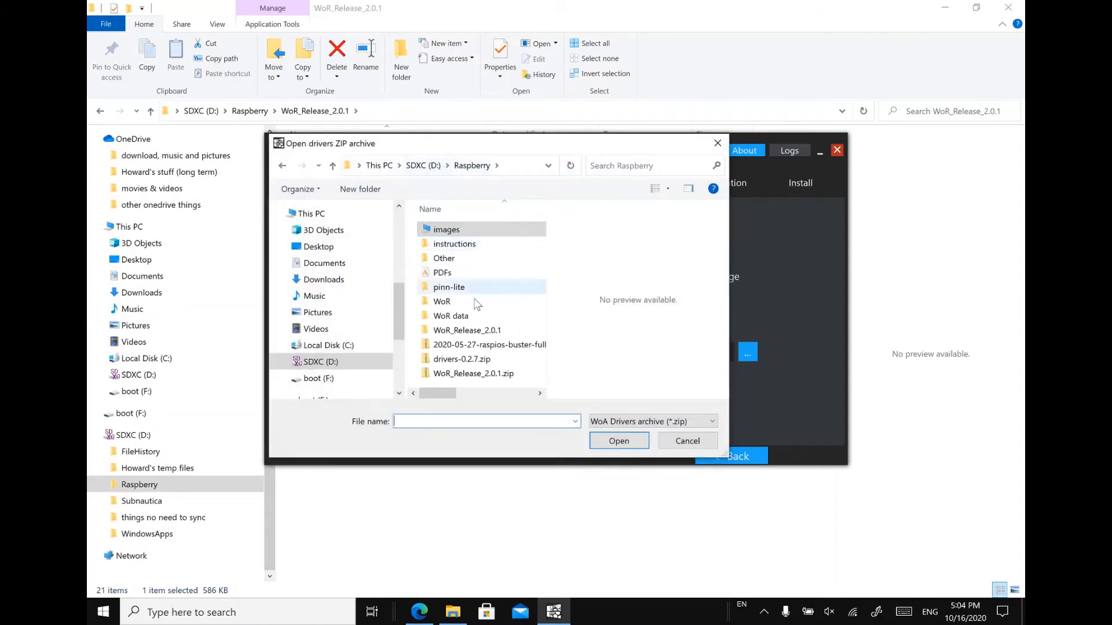
pyautogui.click(500, 361)
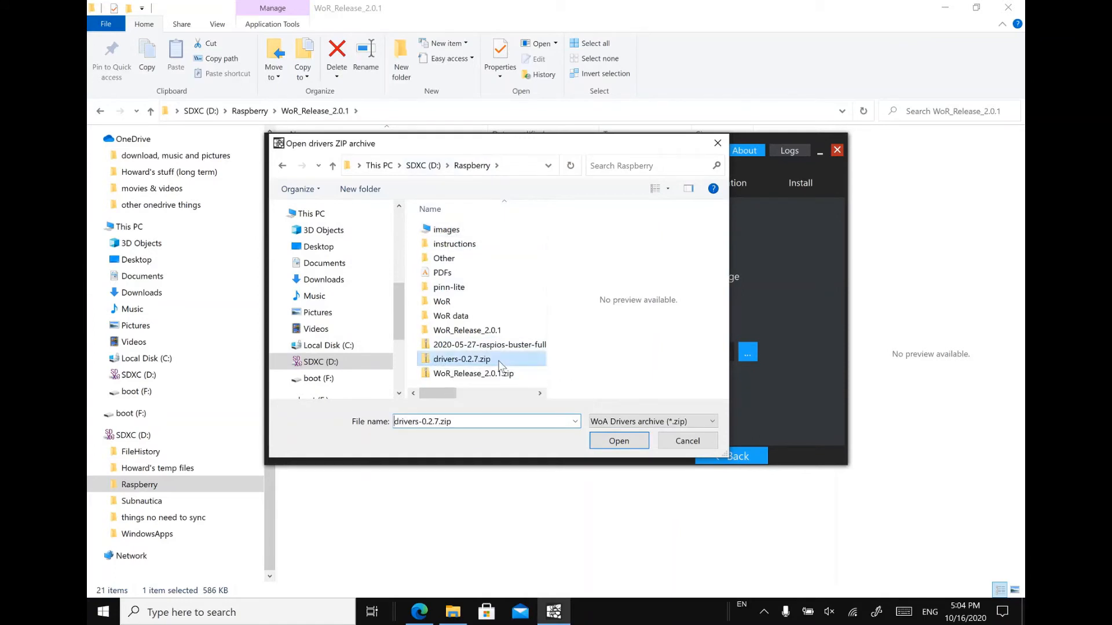
pyautogui.click(621, 443)
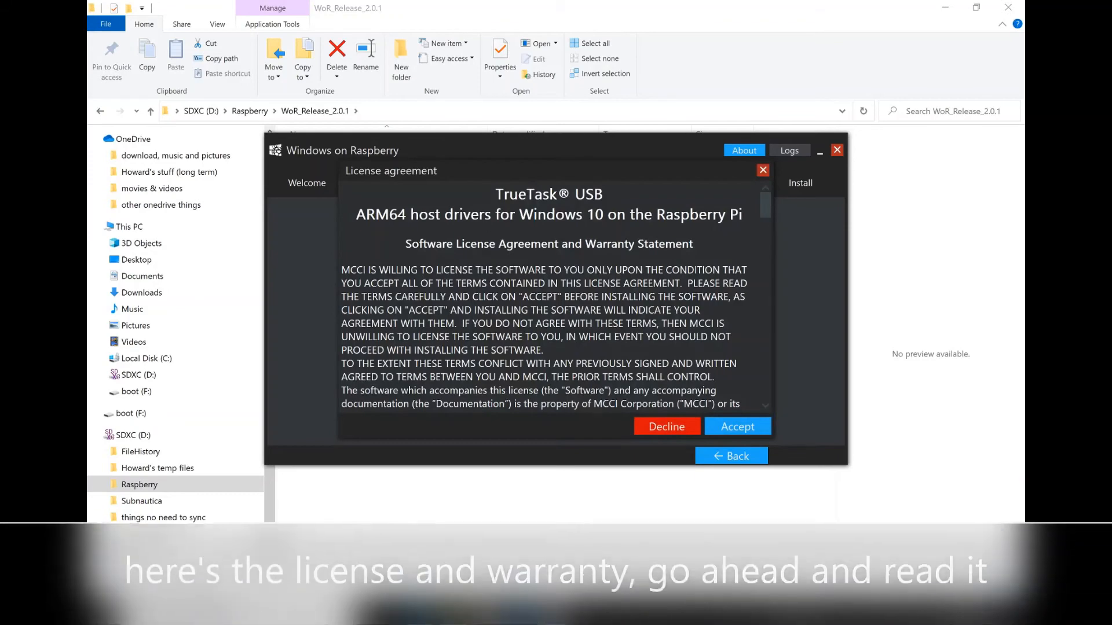
# Read through the MCCI TrueTask USB driver license agreement and accept it.
pyautogui.scroll(-10, 670, 237)
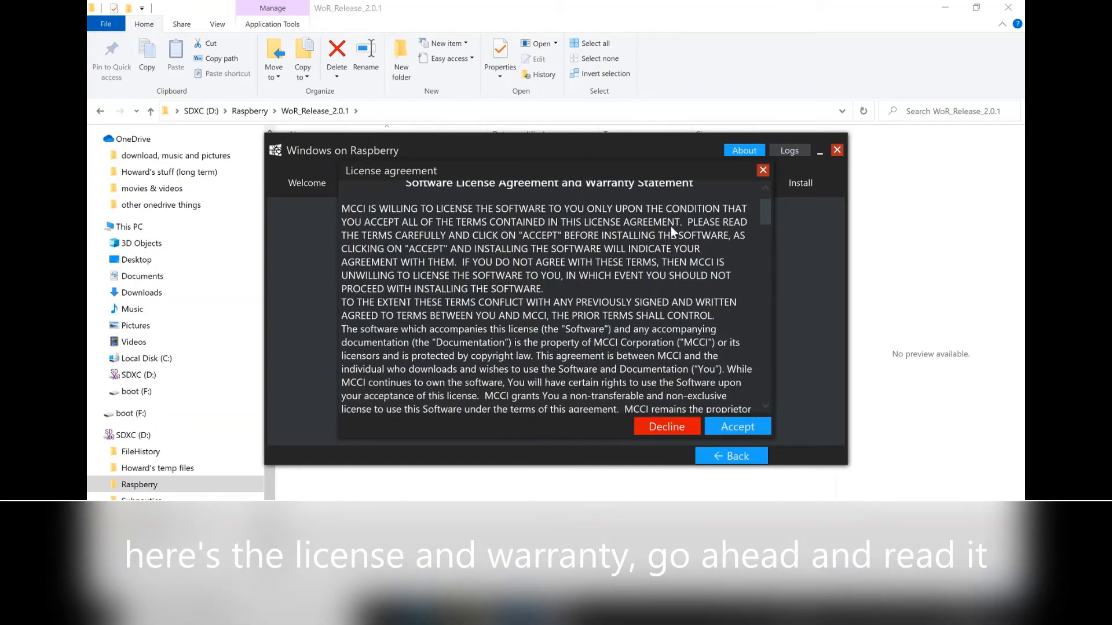
pyautogui.scroll(-10, 672, 230)
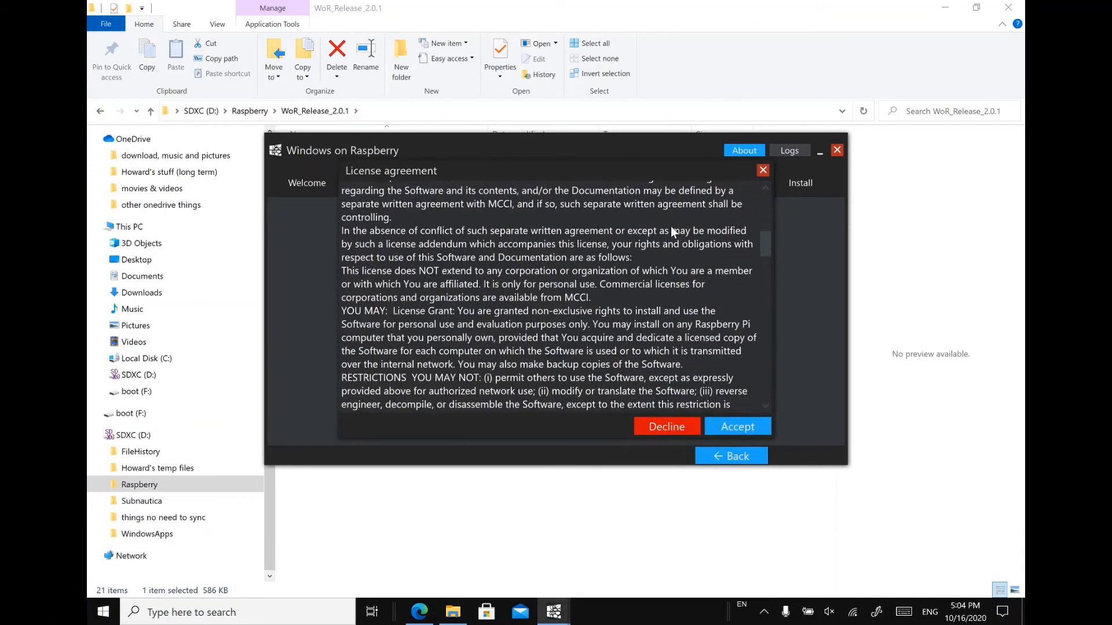
pyautogui.scroll(-2, 671, 227)
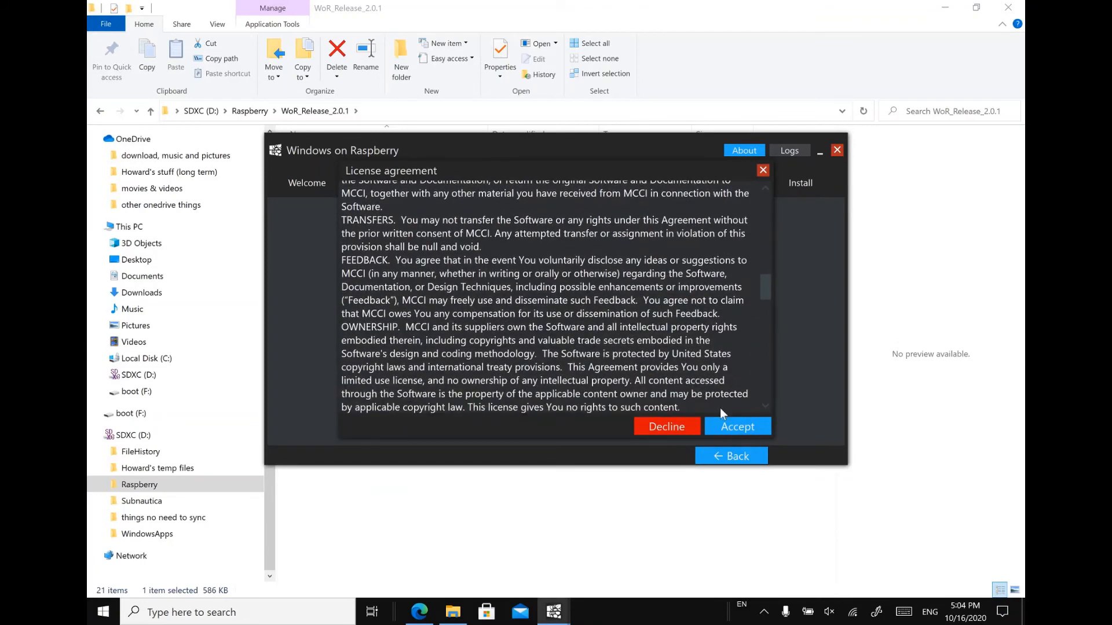
pyautogui.click(742, 426)
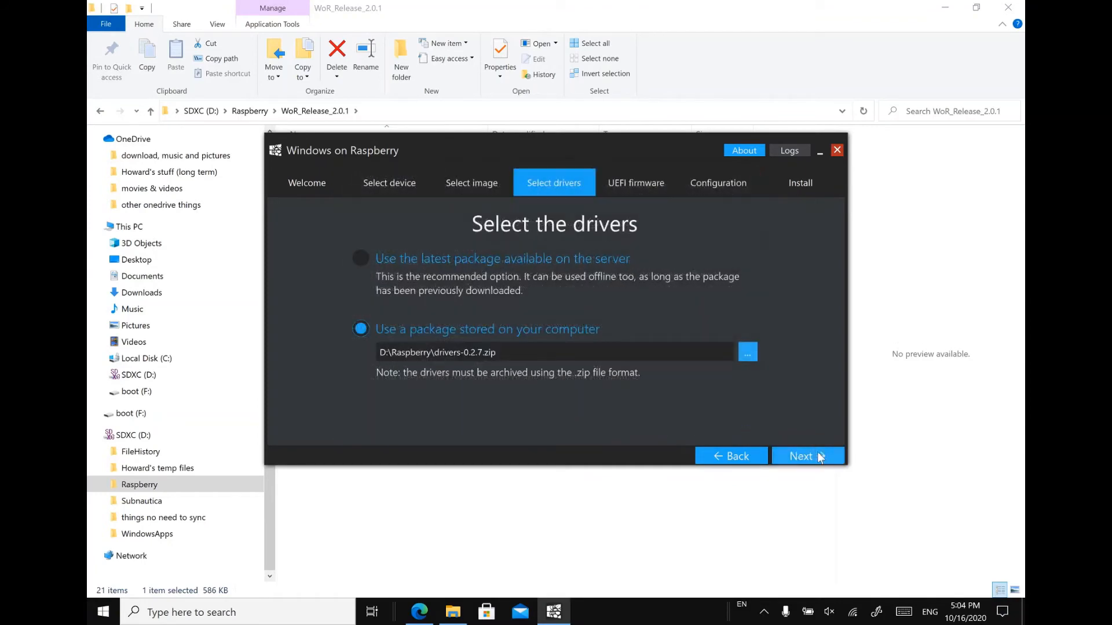
# Continue to the UEFI firmware selection and use the latest firmware available on the server.
pyautogui.click(817, 451)
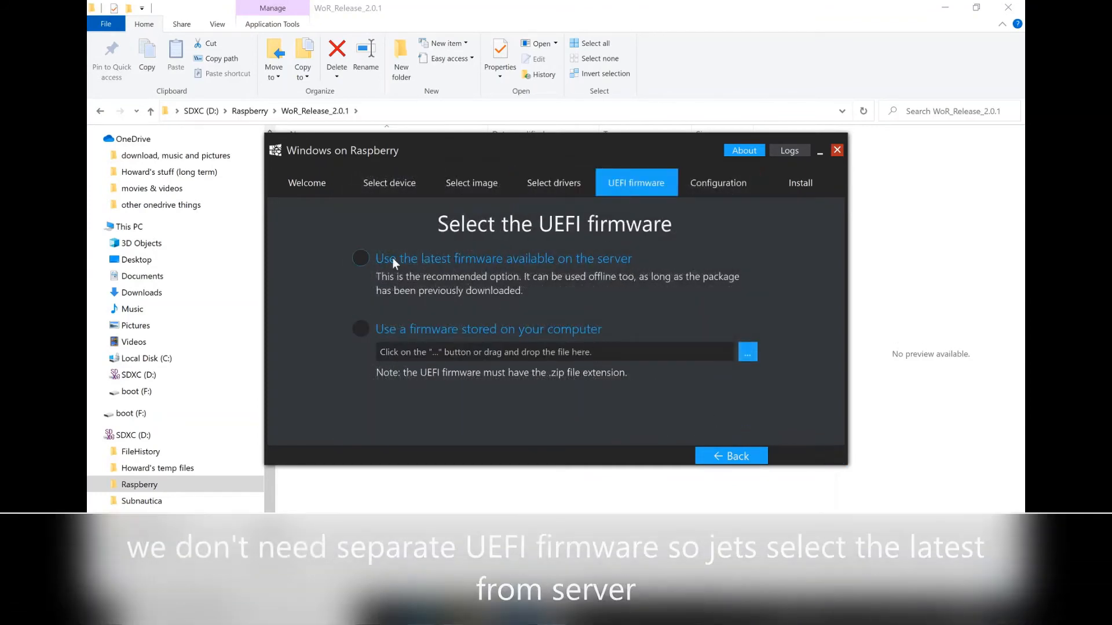
pyautogui.click(363, 259)
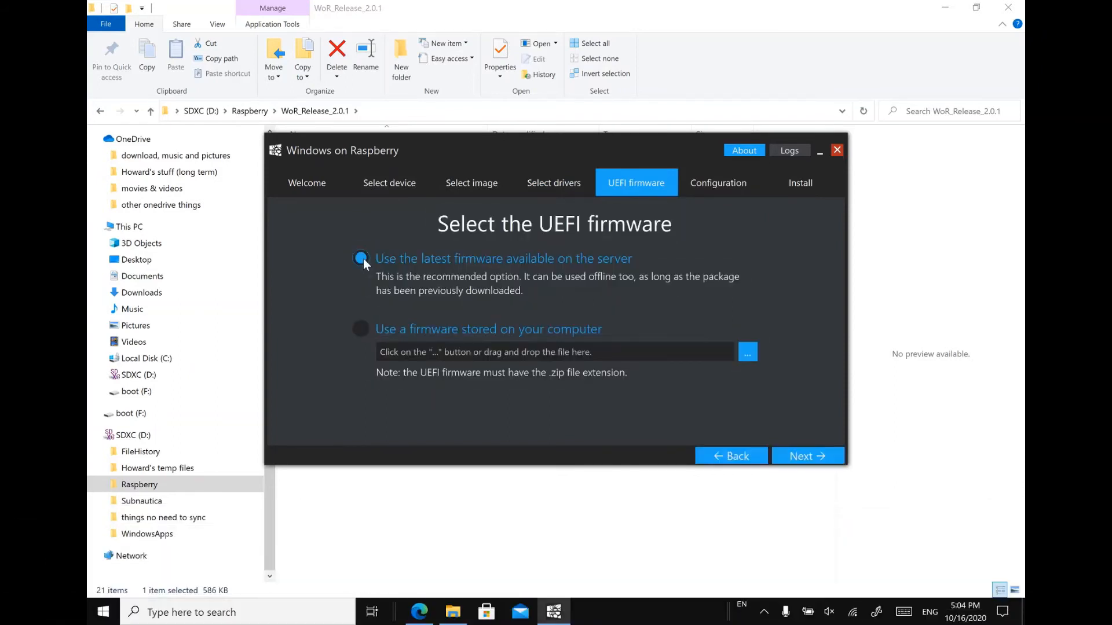
pyautogui.click(828, 463)
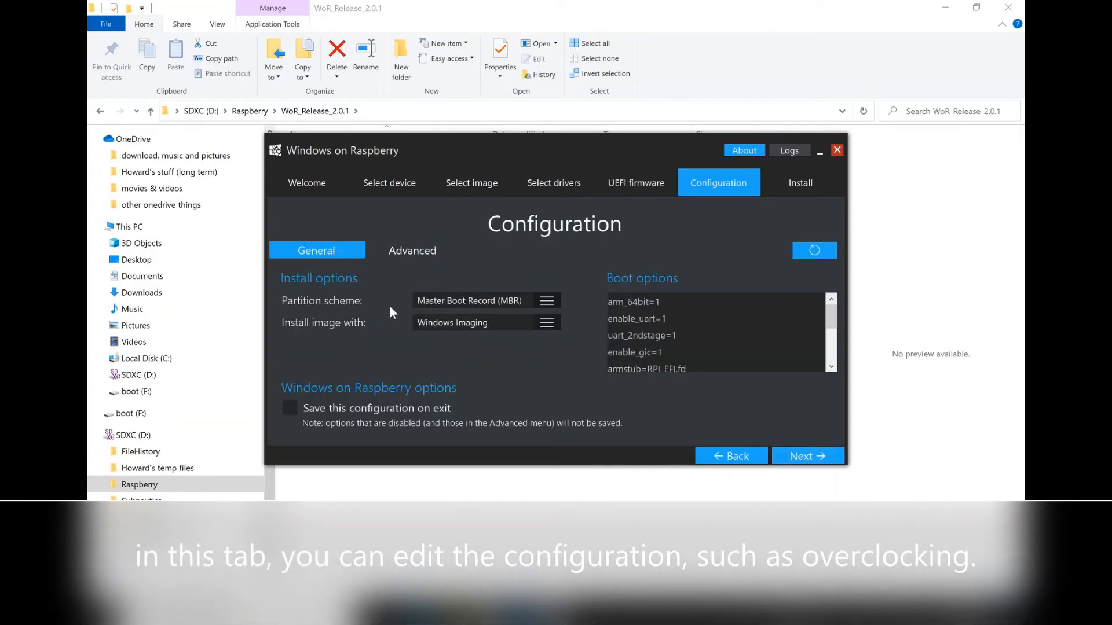
# Review the boot options, keep the MBR partition scheme and Windows Imaging deployment, and start the installation.
pyautogui.scroll(-3, 716, 332)
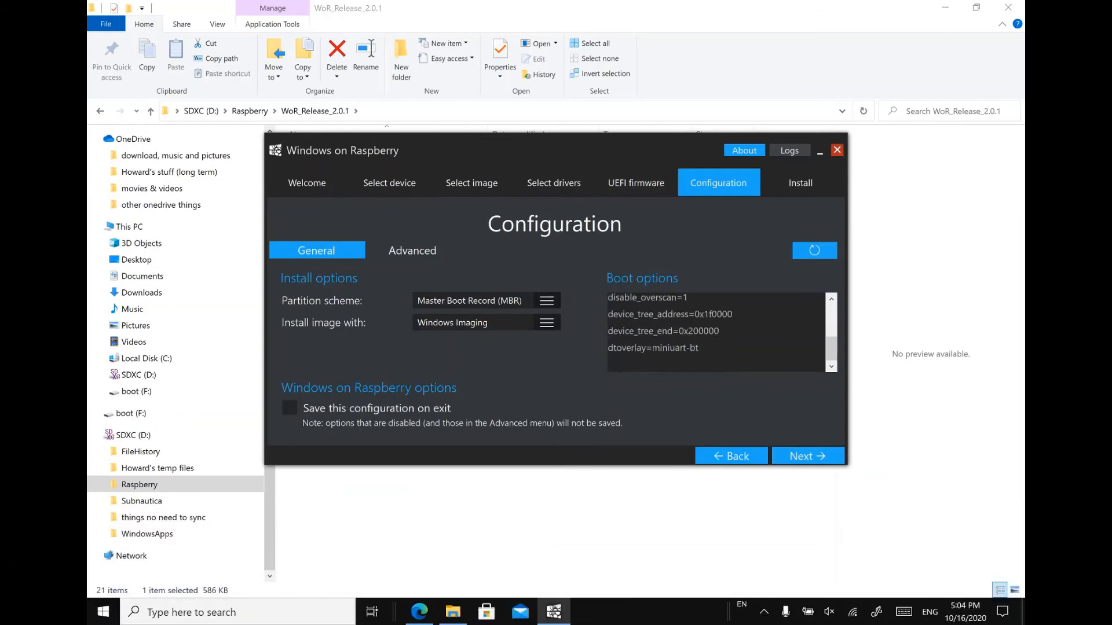
pyautogui.scroll(3, 717, 332)
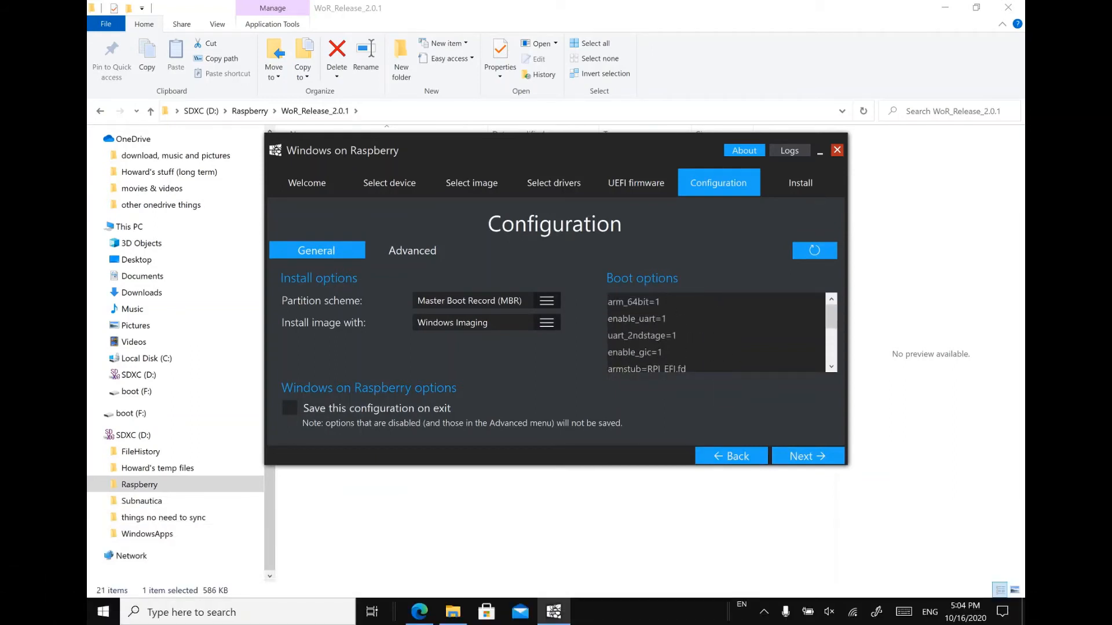
pyautogui.click(808, 457)
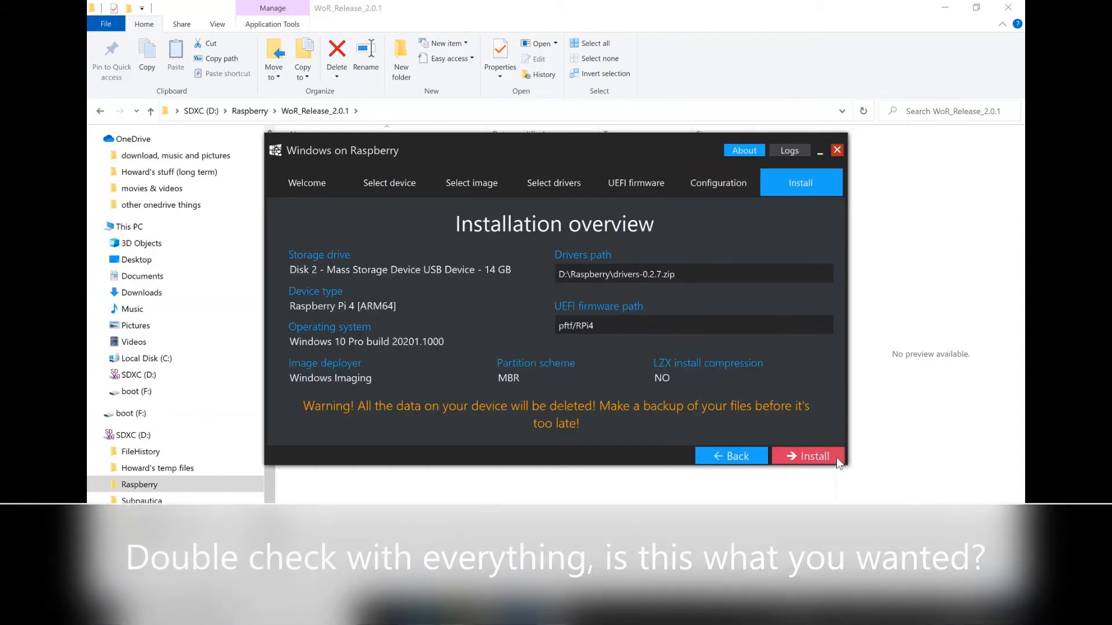
pyautogui.click(831, 460)
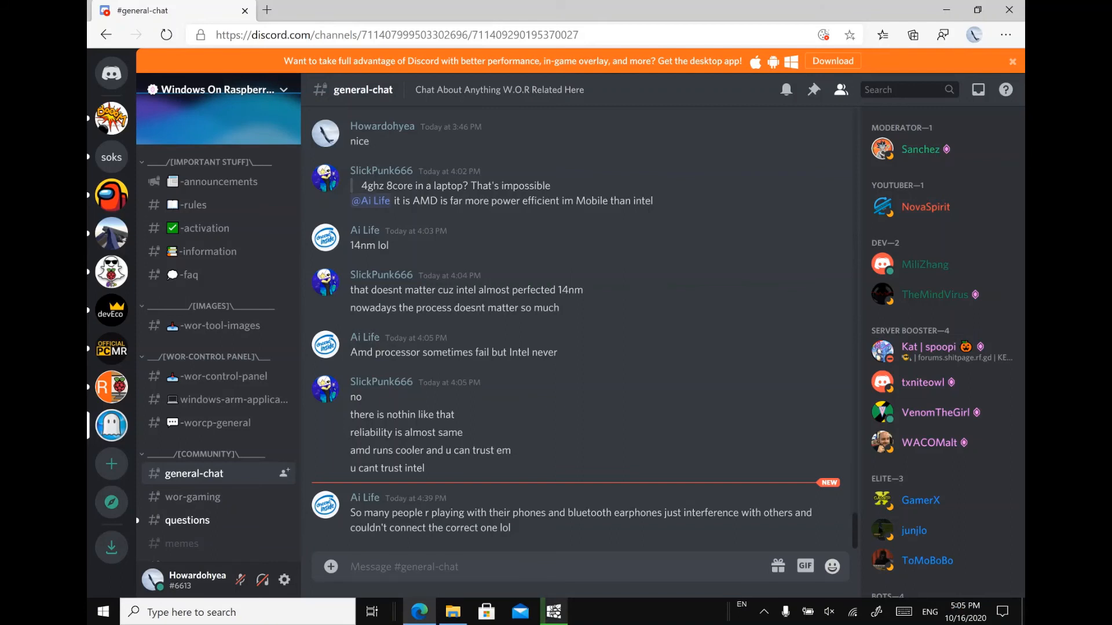
# Switch to Discord and post the message "yeah" in the general-chat channel.
pyautogui.write('yeah')
pyautogui.press('Return')
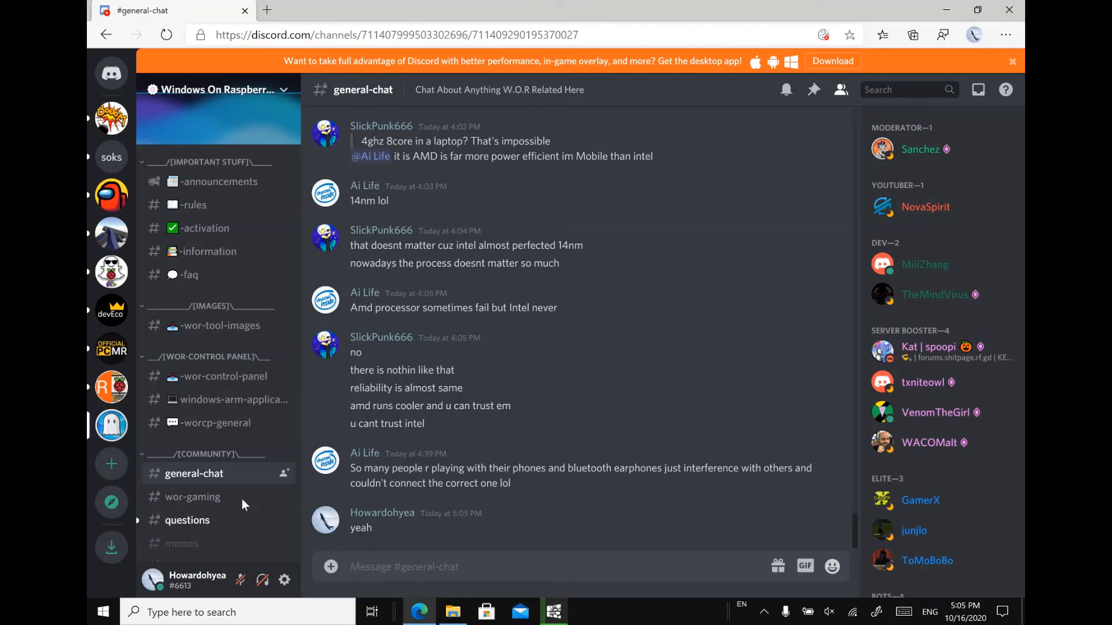
# Browse the questions and counting channels of the Windows On Raspberry server.
pyautogui.scroll(-2, 187, 445)
pyautogui.scroll(-1, 187, 445)
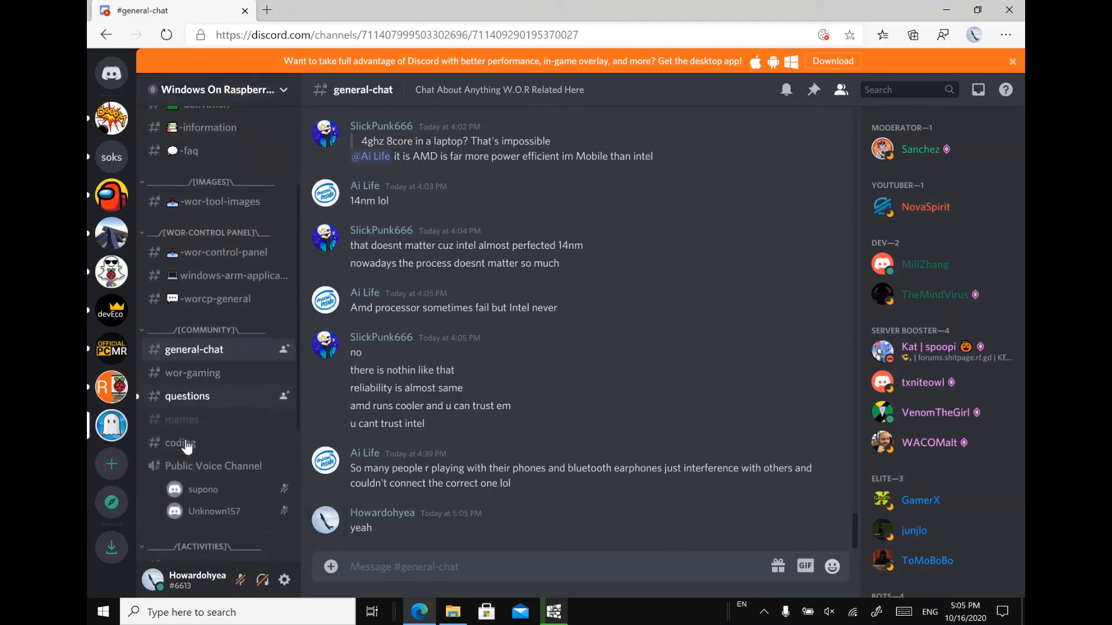
pyautogui.click(194, 395)
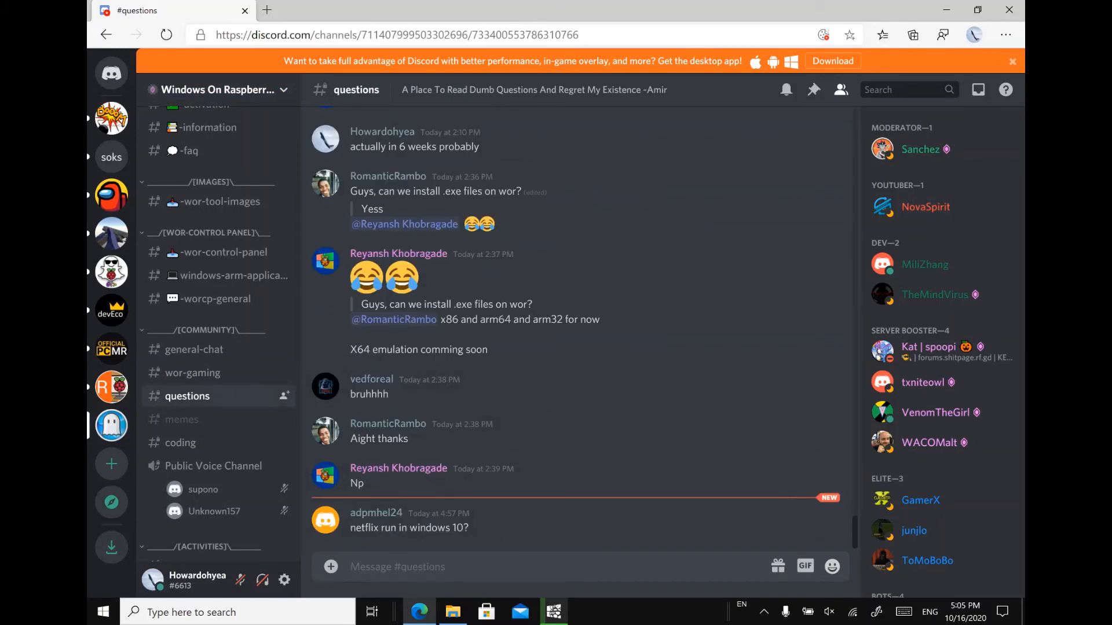
pyautogui.scroll(-3, 224, 489)
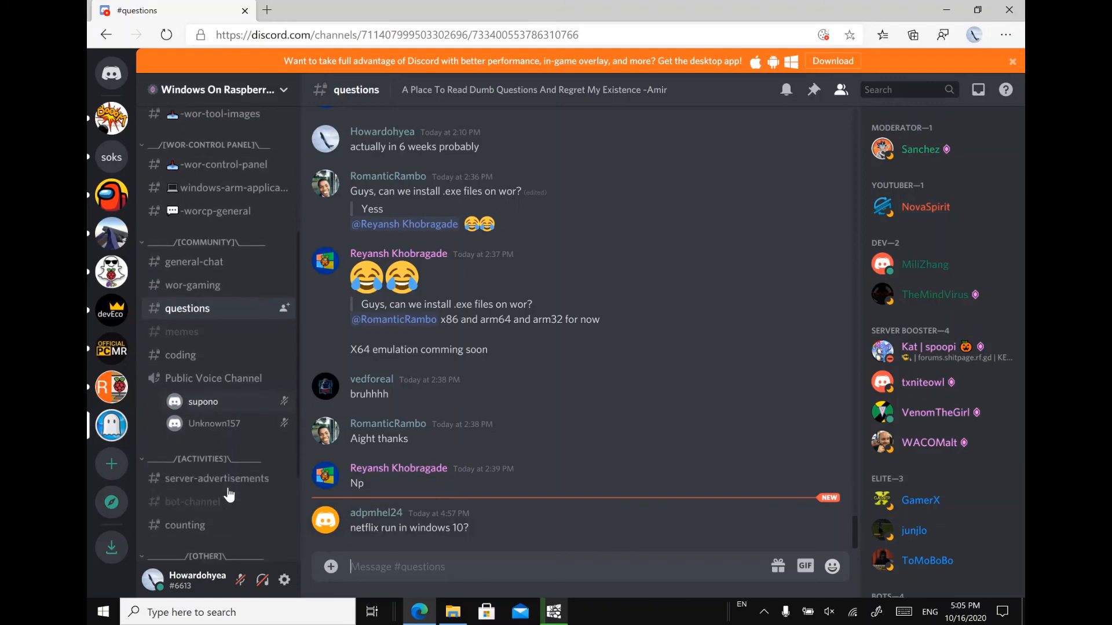
pyautogui.click(180, 491)
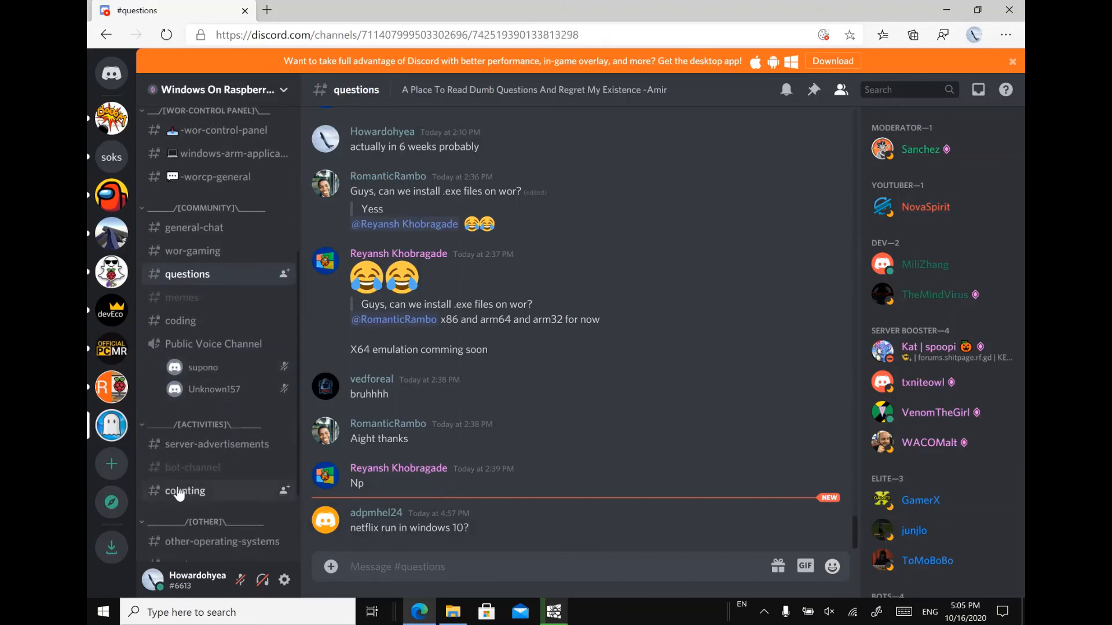
pyautogui.scroll(8, 454, 389)
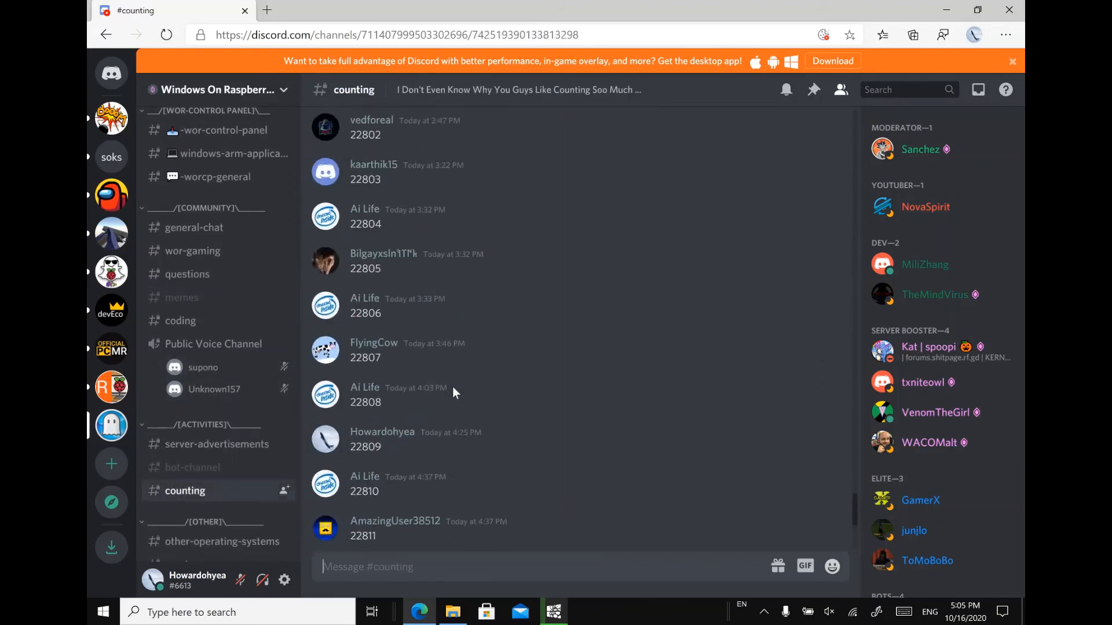
pyautogui.scroll(-10, 454, 389)
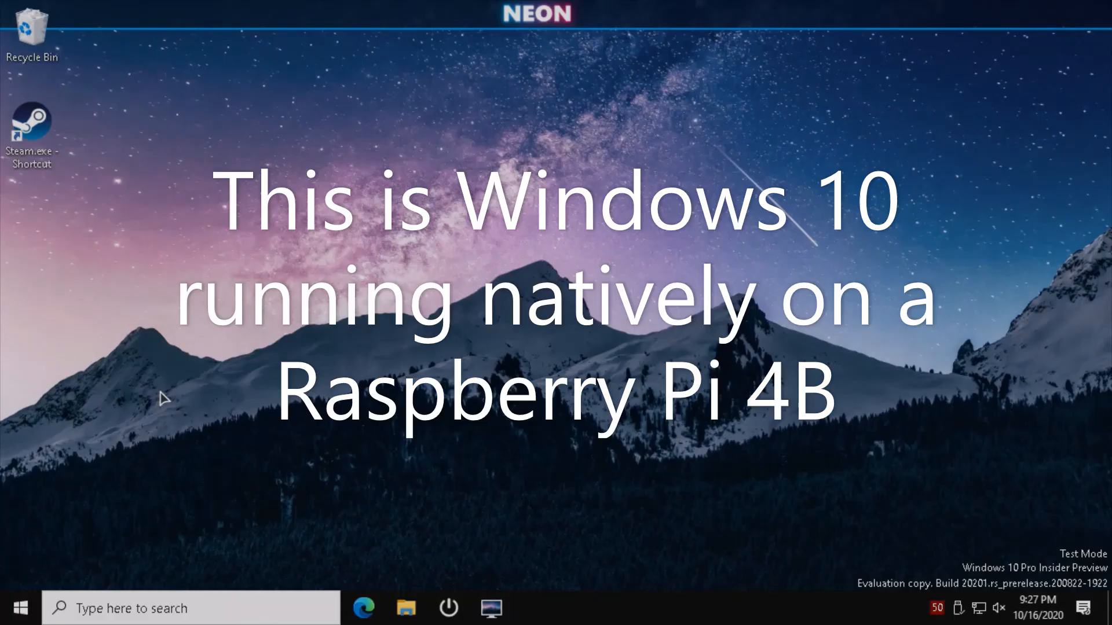
# Launch Steam from its desktop shortcut on the Raspberry Pi's Windows 10 desktop.
pyautogui.click(23, 606)
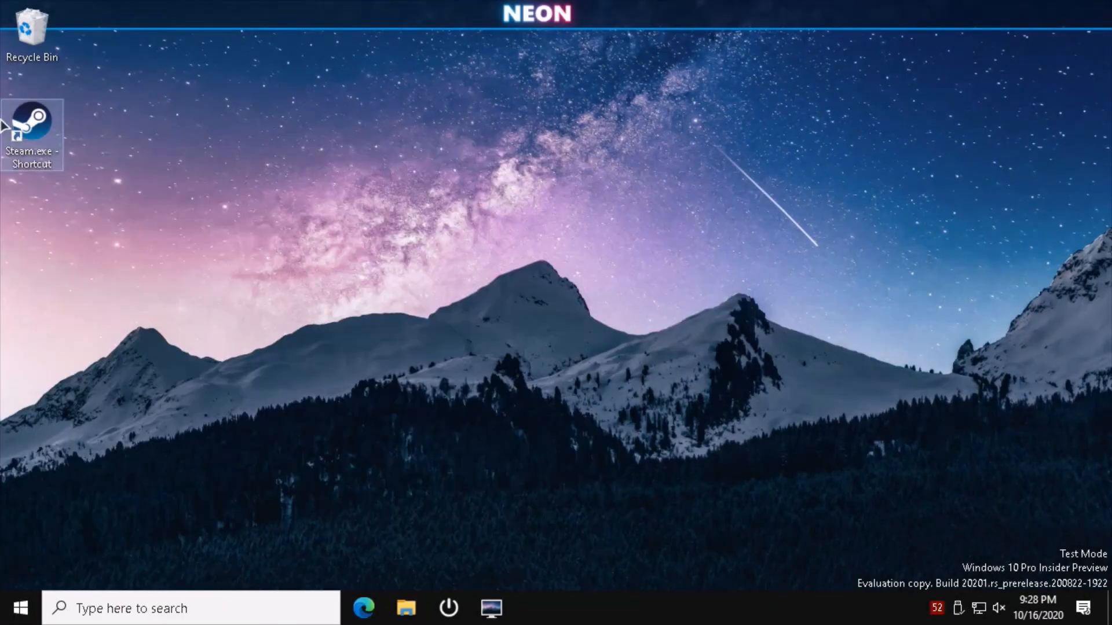
pyautogui.doubleClick(29, 152)
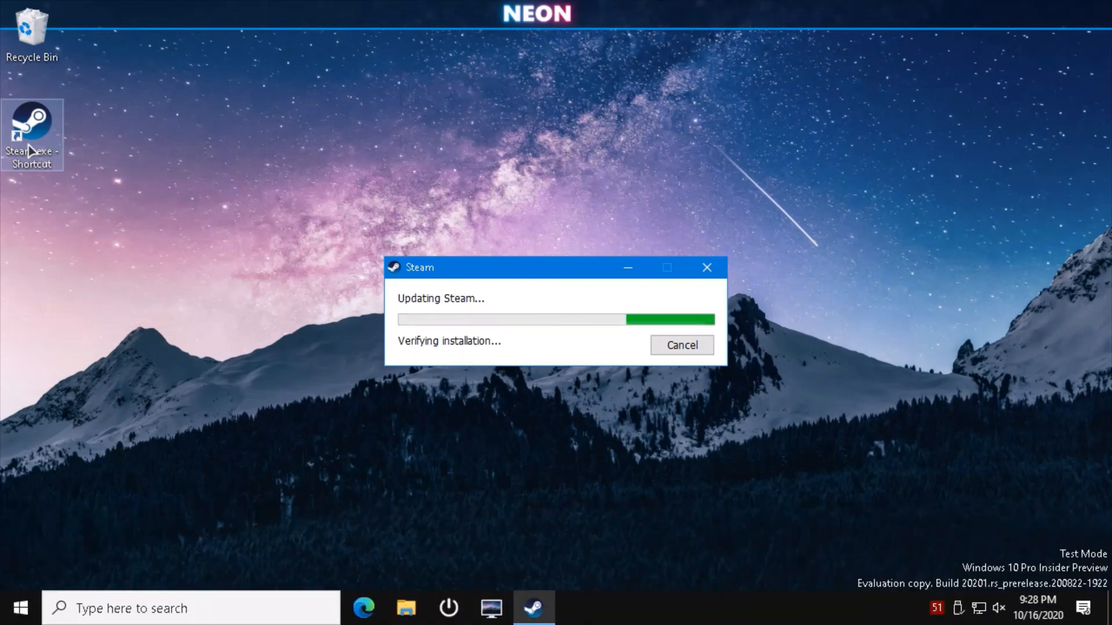
# Examine the CPU performance in Task Manager while Steam starts.
pyautogui.hotkey('ctrl', 'shift', 'Escape')
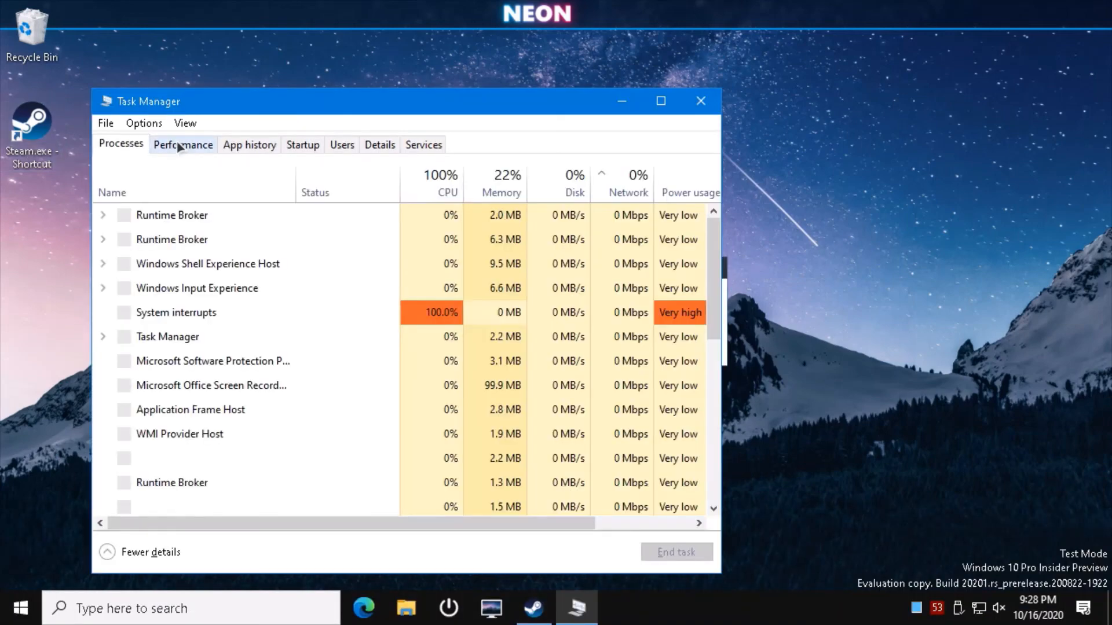
pyautogui.click(176, 143)
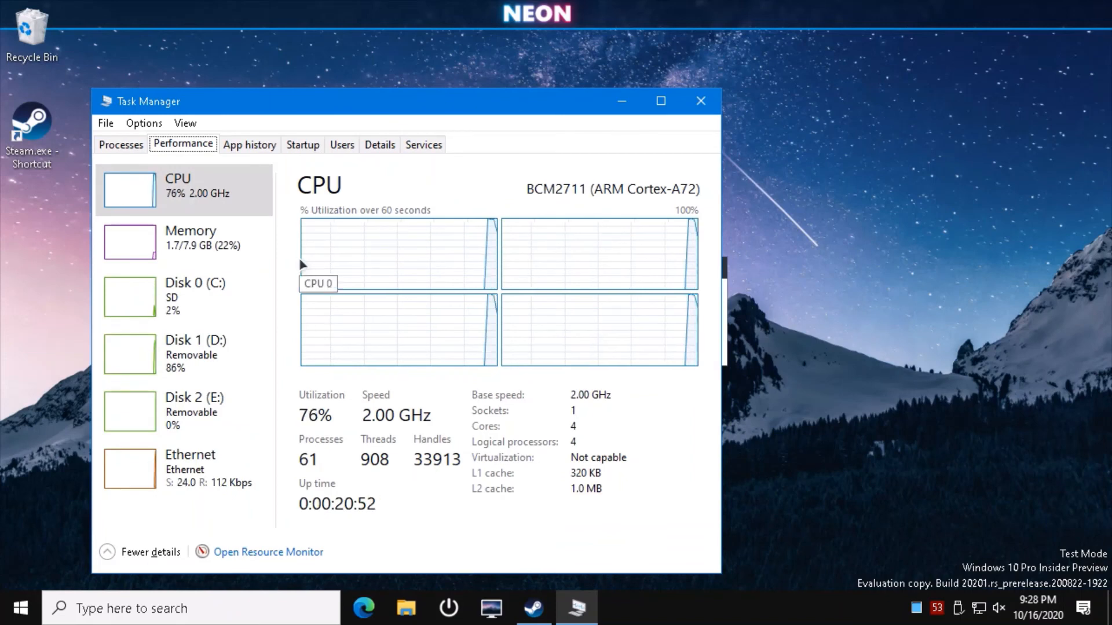